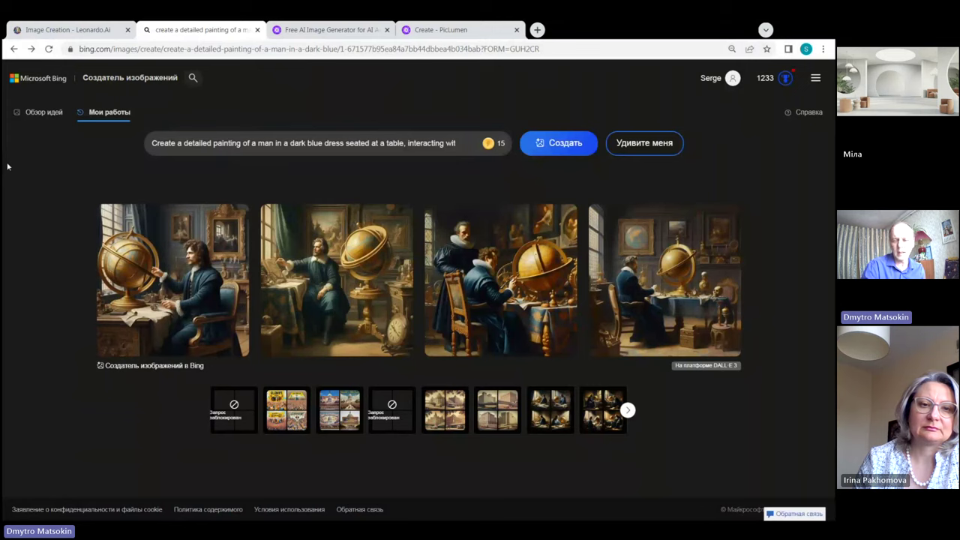
Switch to Leonardo.Ai and examine its platform presets and the preset styles offered for Cinematic Kino.
click(59, 30)
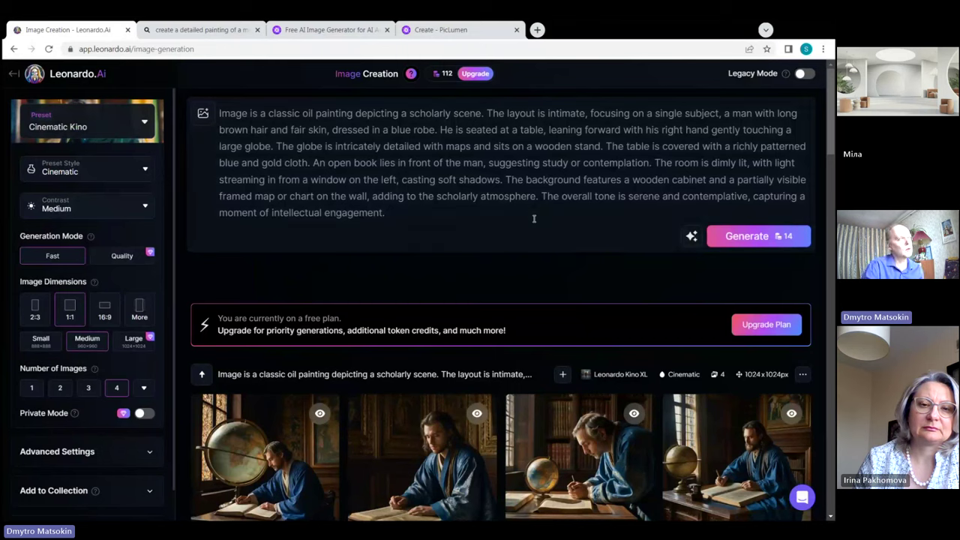
mouse_move(447, 74)
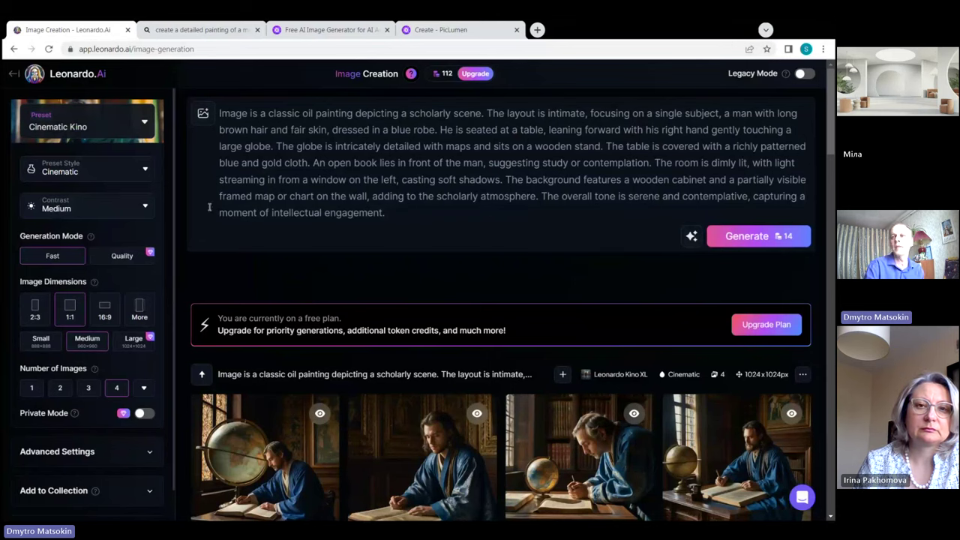
click(144, 126)
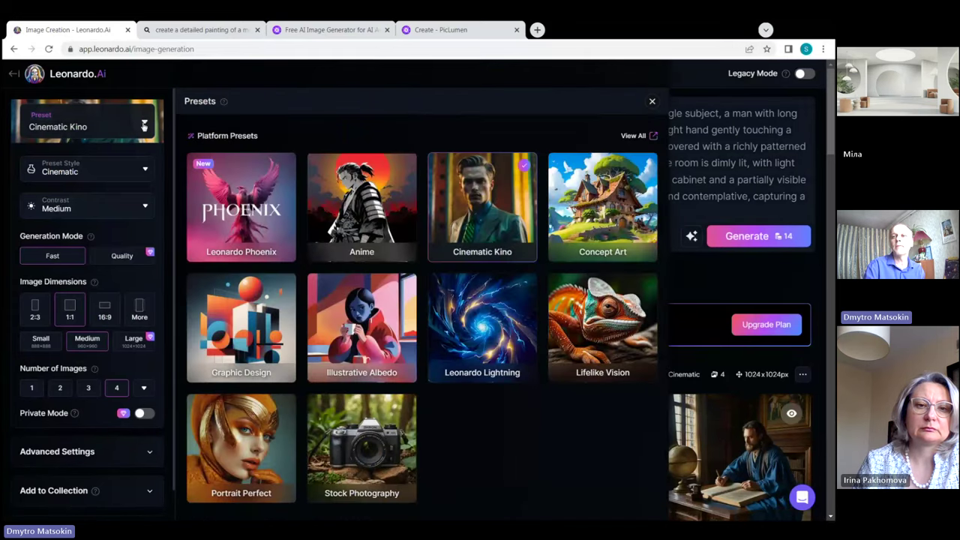
click(144, 124)
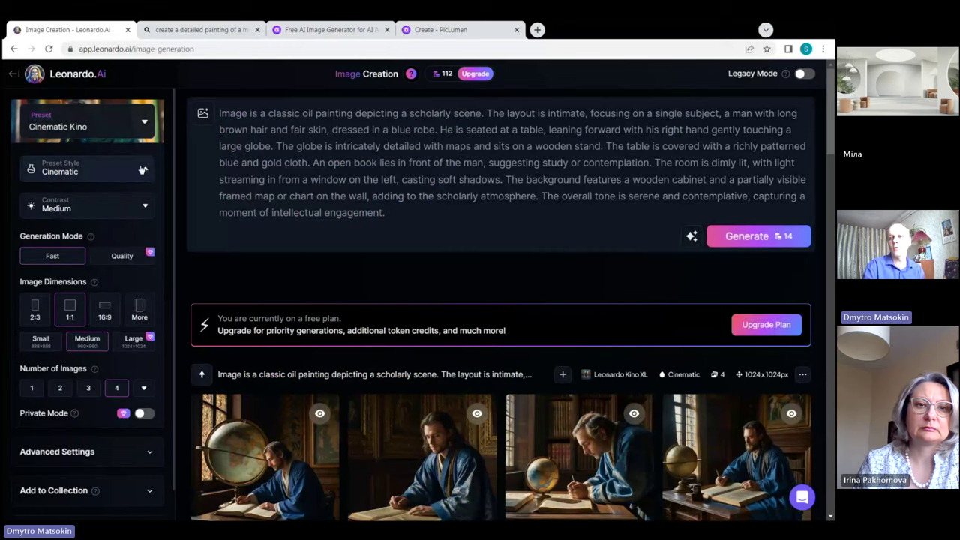
click(142, 170)
scroll(120, 226, down, 3)
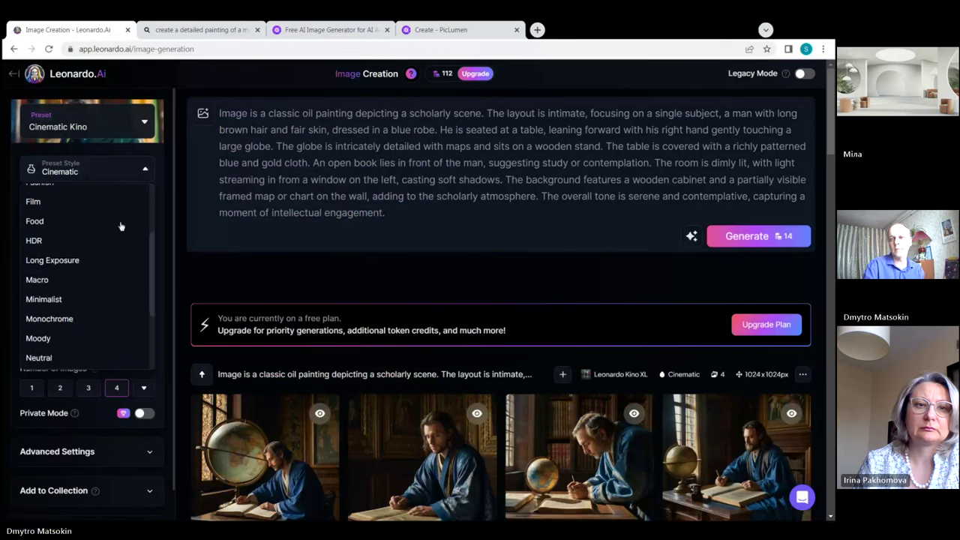
scroll(120, 226, down, 2)
scroll(120, 226, up, 5)
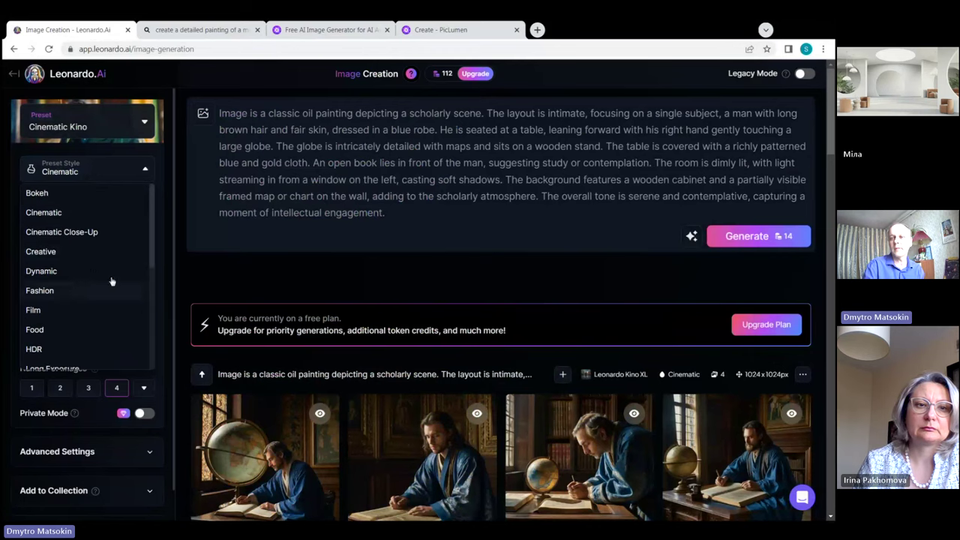
click(144, 126)
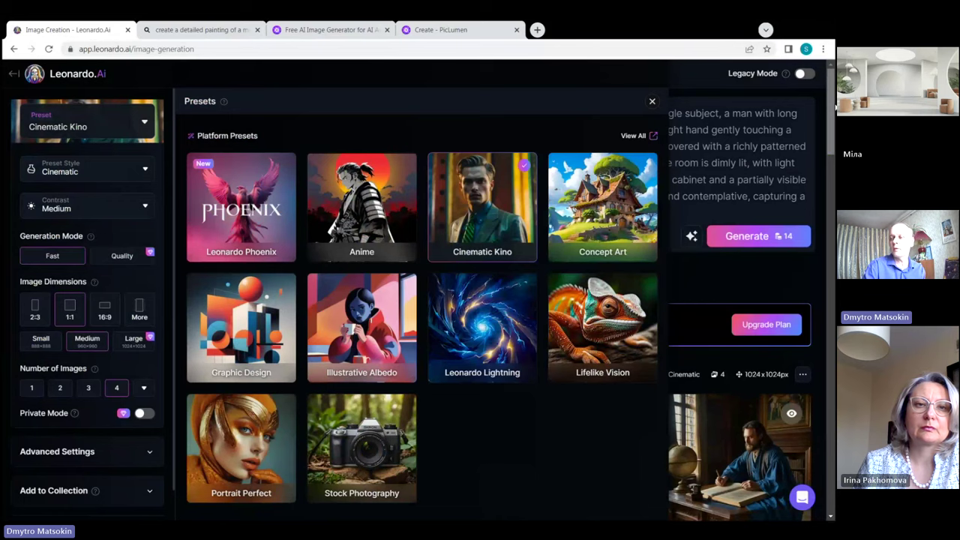
Switch to PicLumen, enter the prompt "Дівчина в червоній сукні на березі річки" and translate it into English.
click(458, 33)
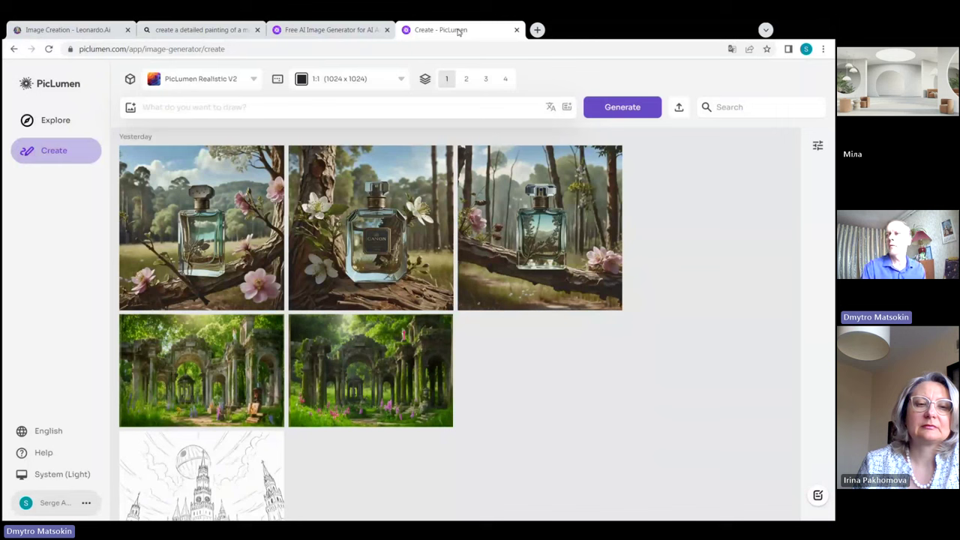
click(261, 107)
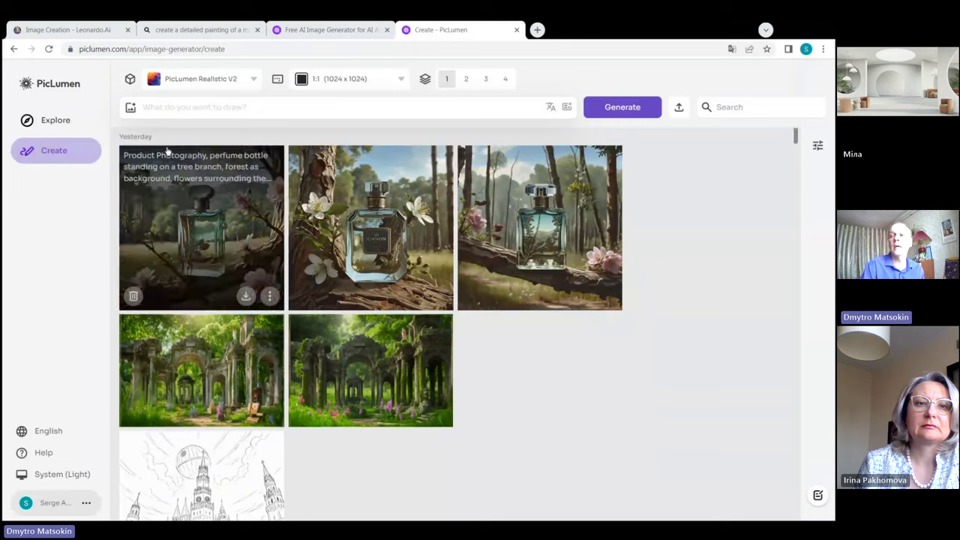
click(180, 109)
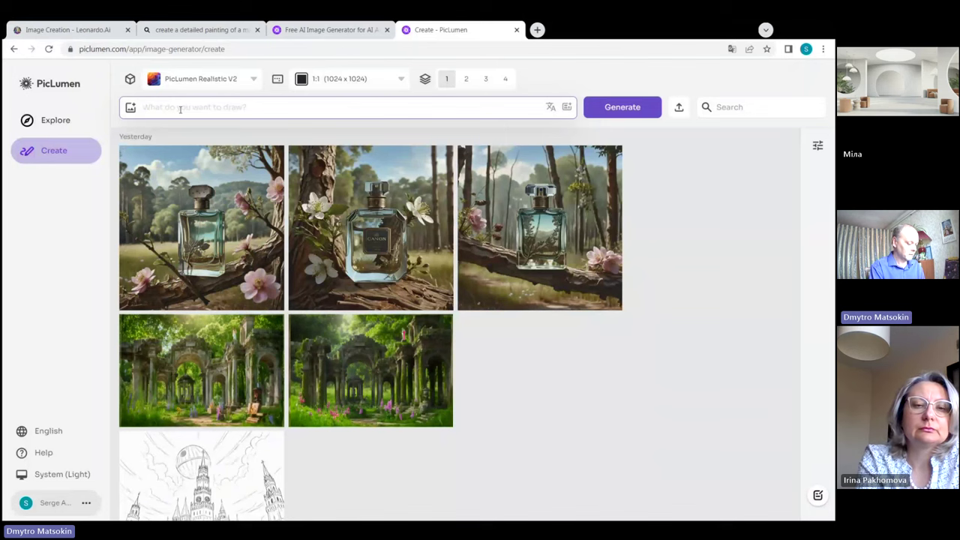
text(Дввчина)
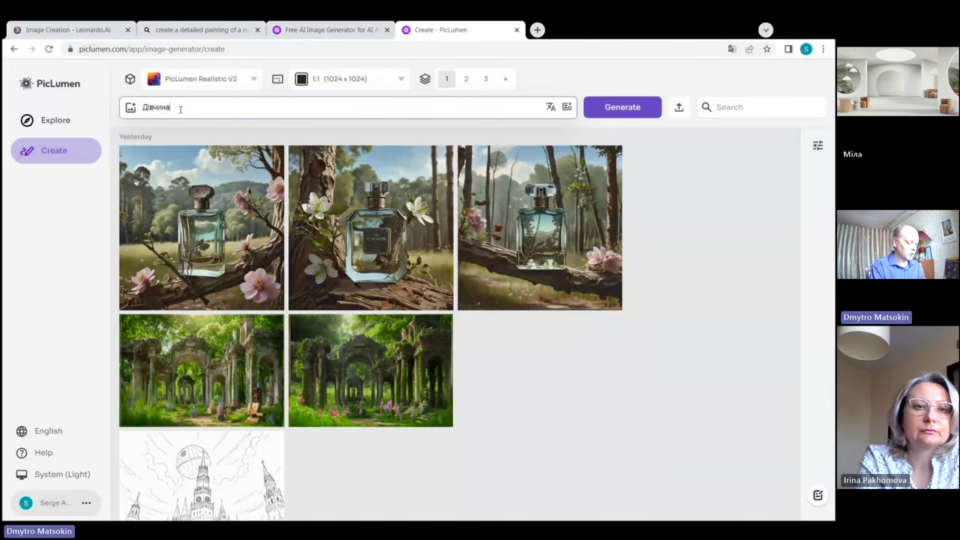
text( в ча)
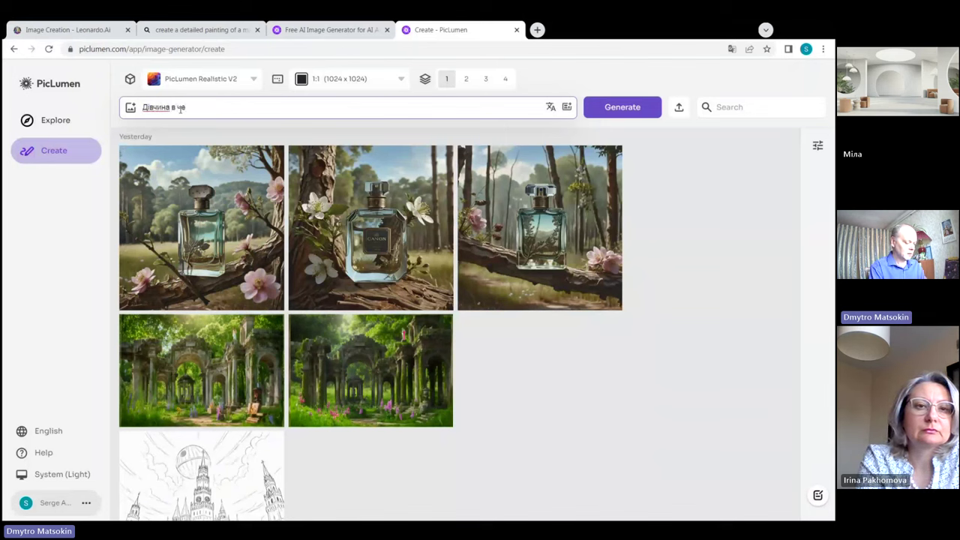
key(BackSpace)
text(ервоні)
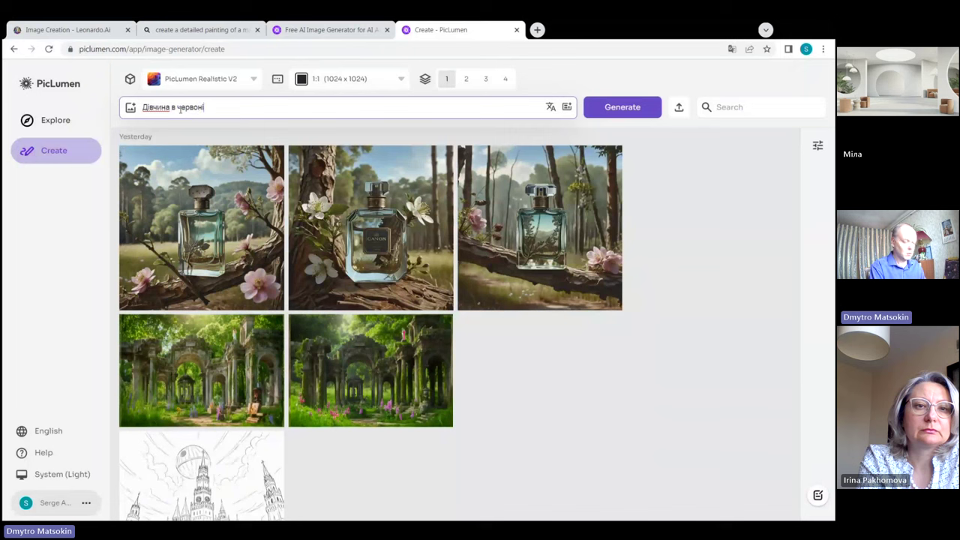
text(й)
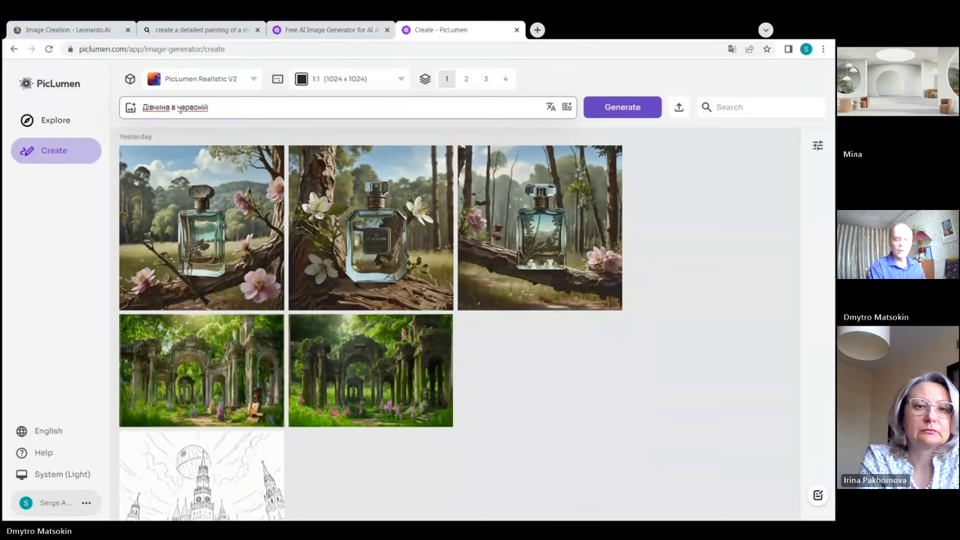
text( сукні)
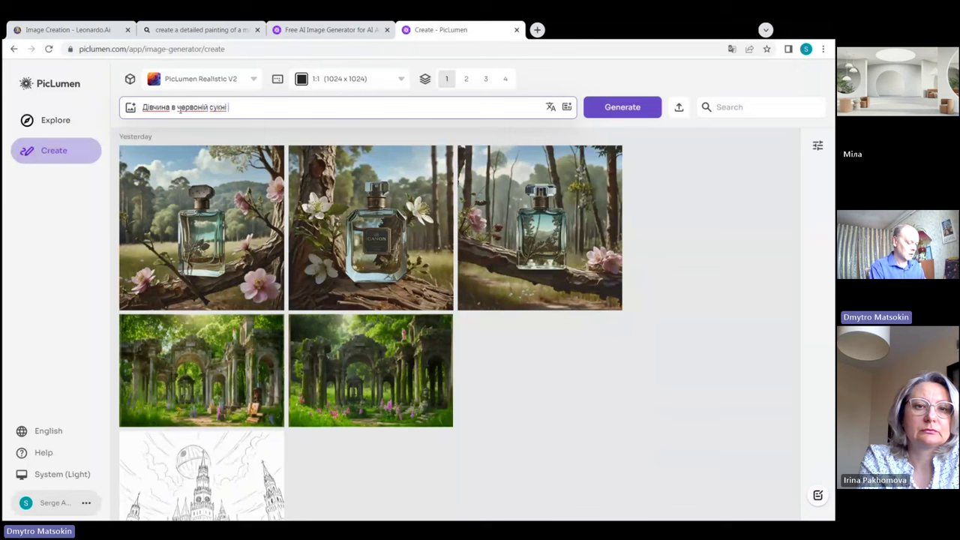
text( на березі)
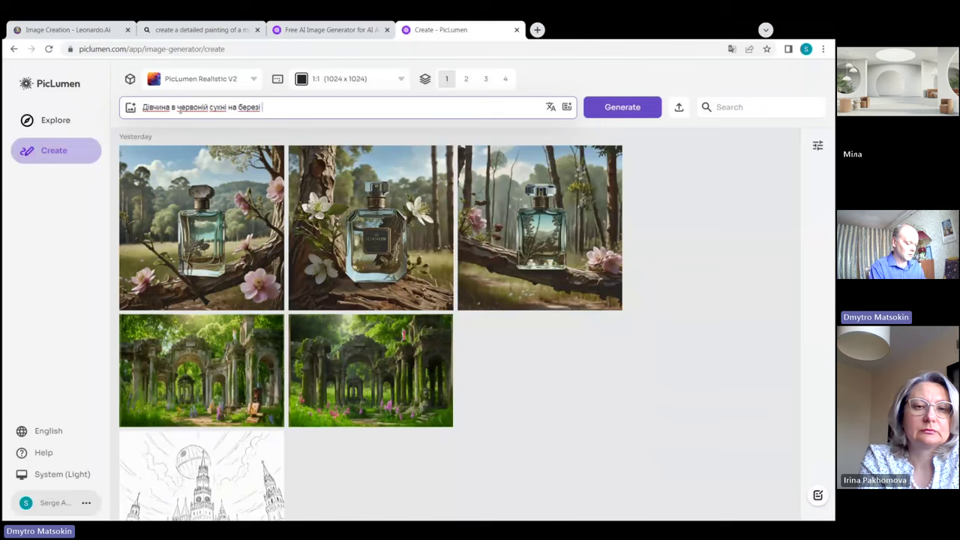
text( річк)
text(и)
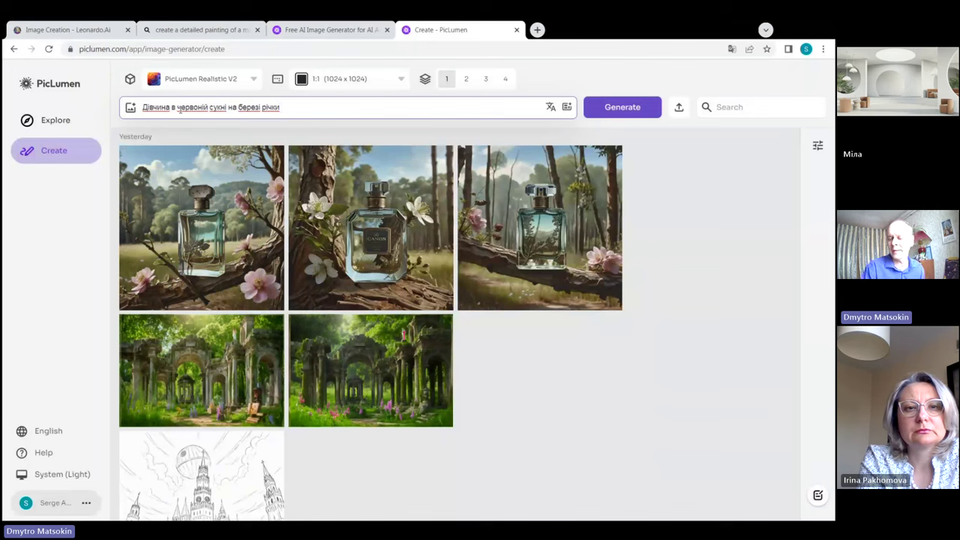
click(551, 110)
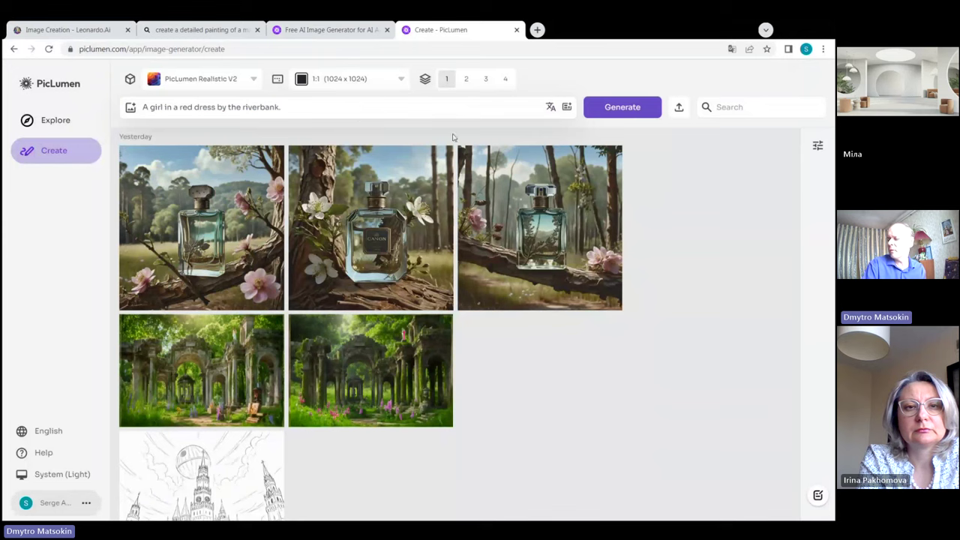
Review the available generation models and image aspect ratios, choosing the 1:1 (1024 x 1024) format.
click(255, 80)
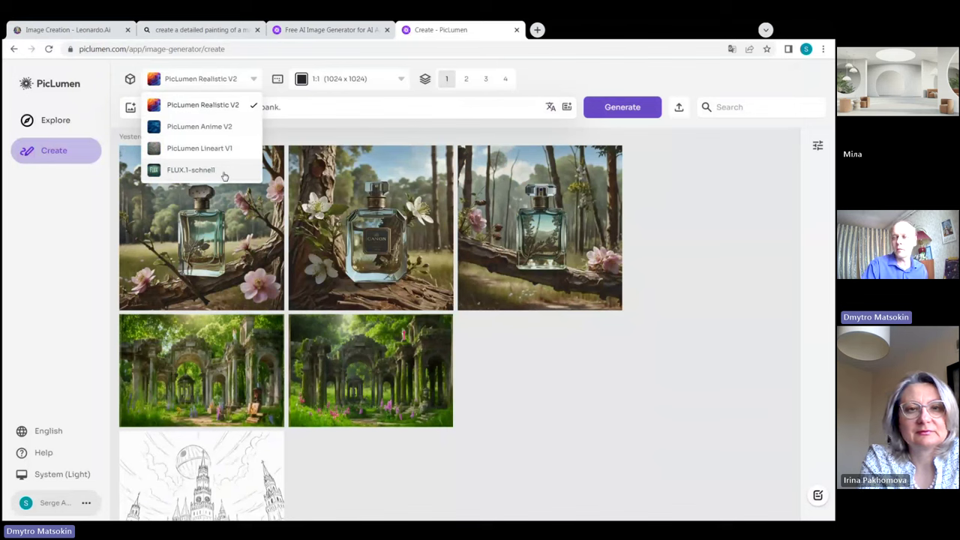
click(223, 80)
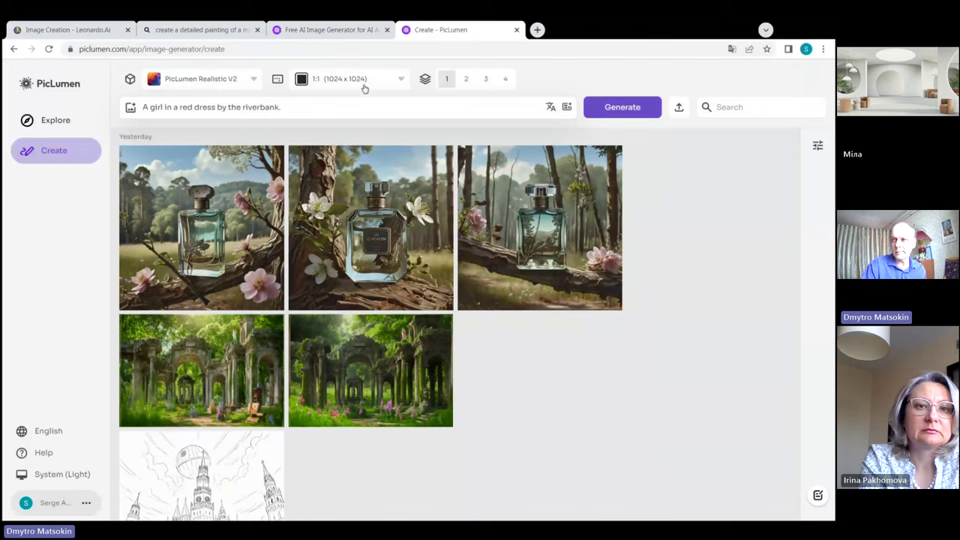
click(402, 80)
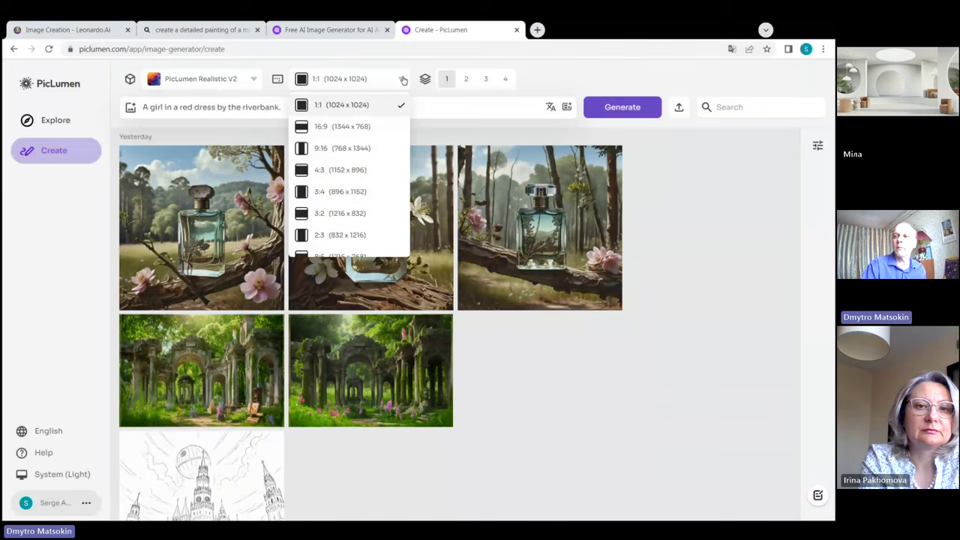
scroll(384, 135, down, 3)
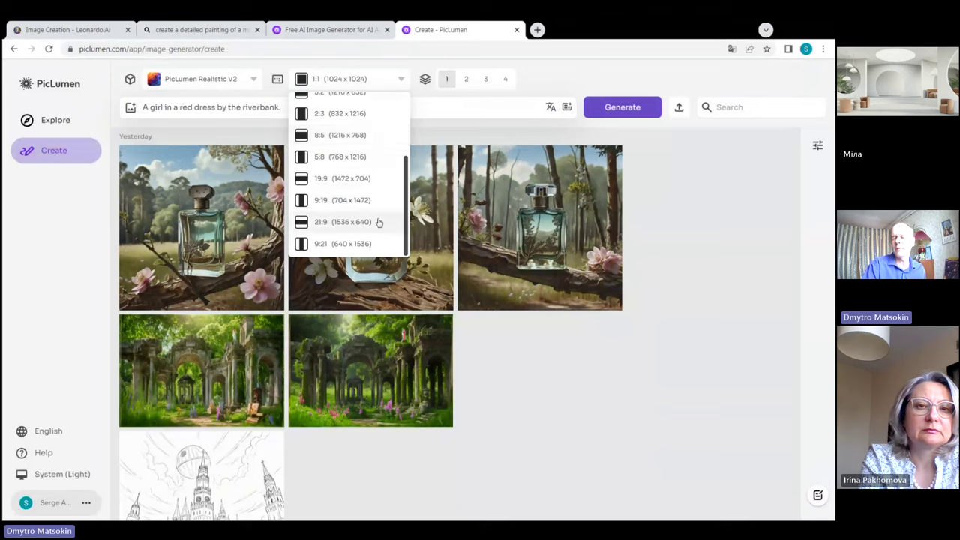
scroll(379, 223, up, 3)
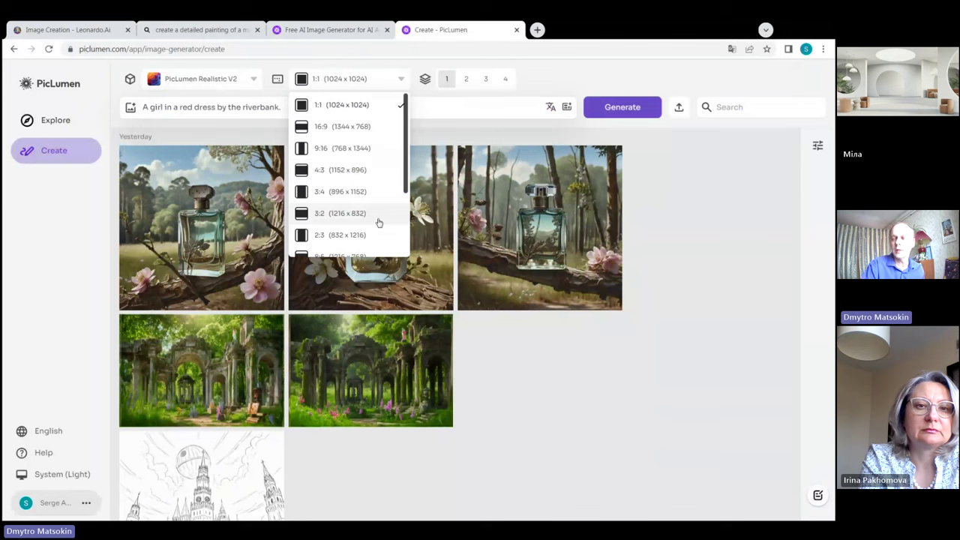
click(360, 106)
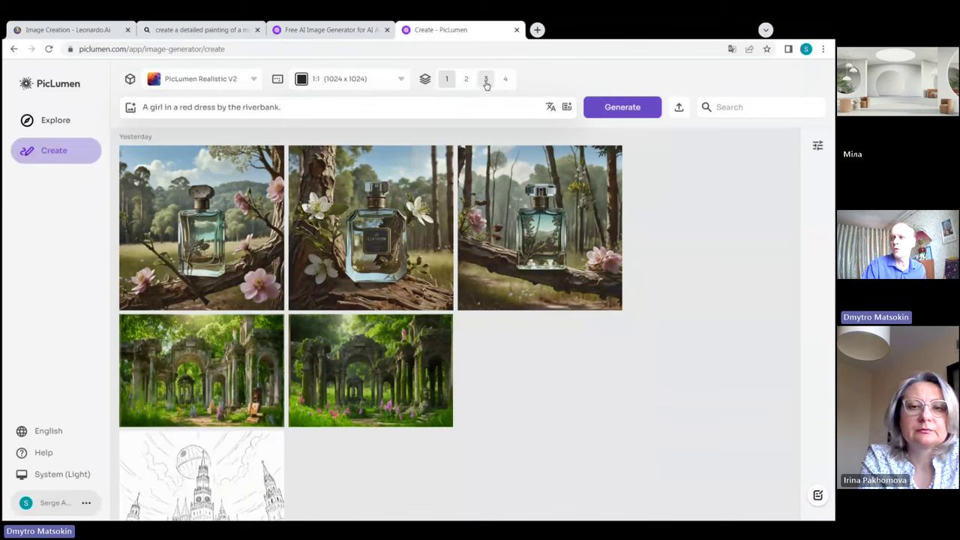
Set the number of images to 3 and generate them from the translated prompt.
click(486, 81)
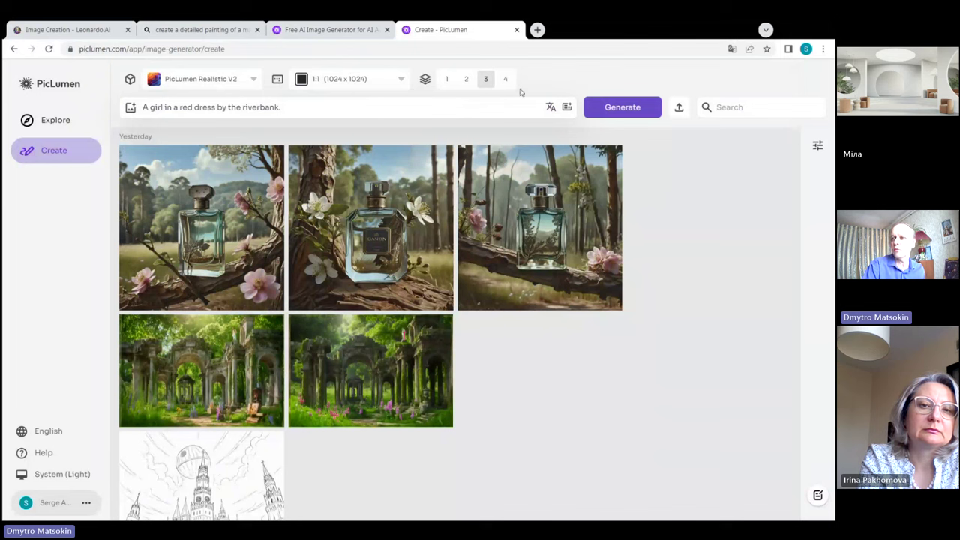
click(620, 111)
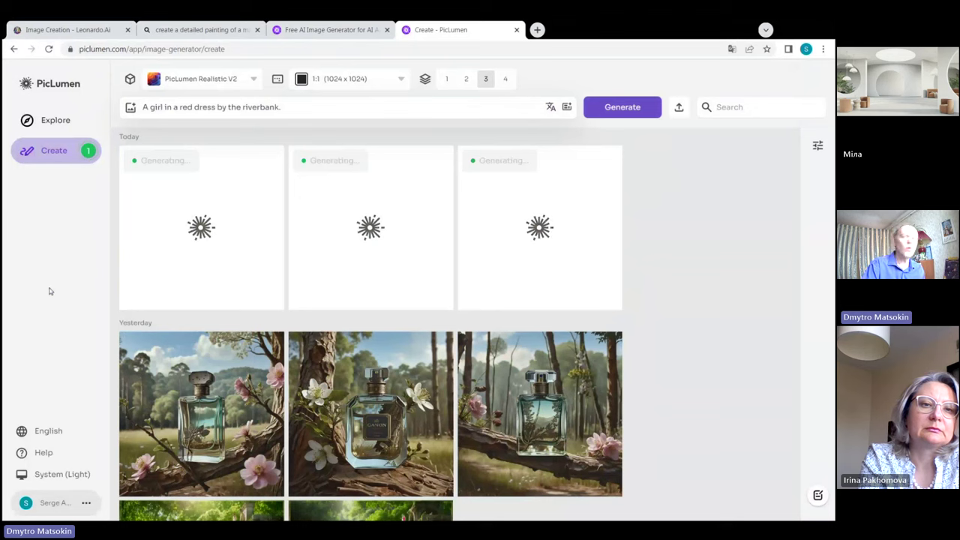
Check the account's generation statistics and daily fast hours in the Usage Dashboard, and return to the image creation page.
click(85, 504)
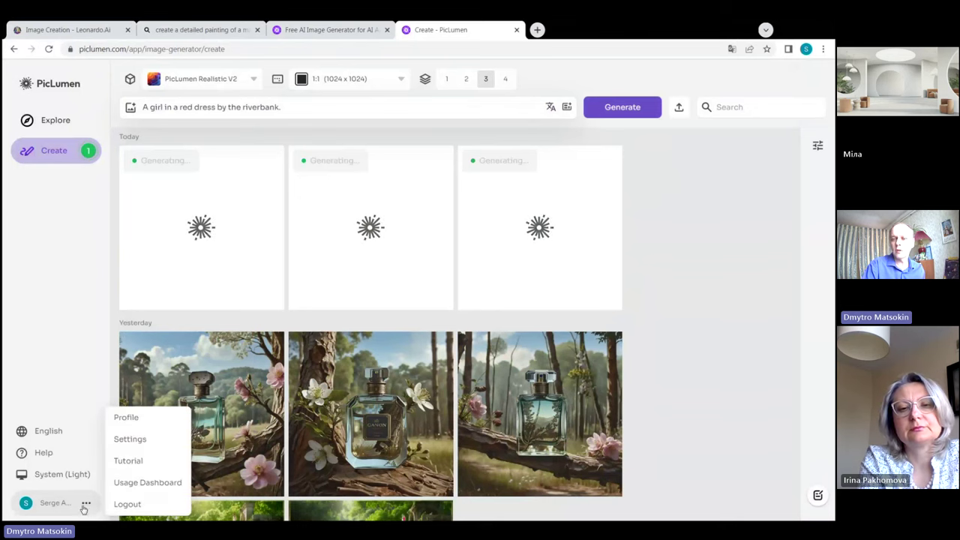
click(149, 485)
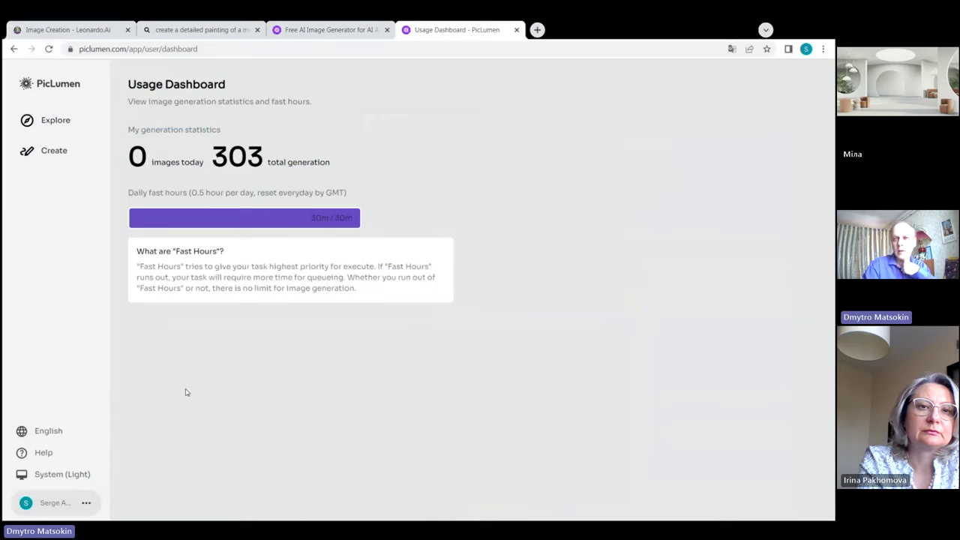
click(64, 153)
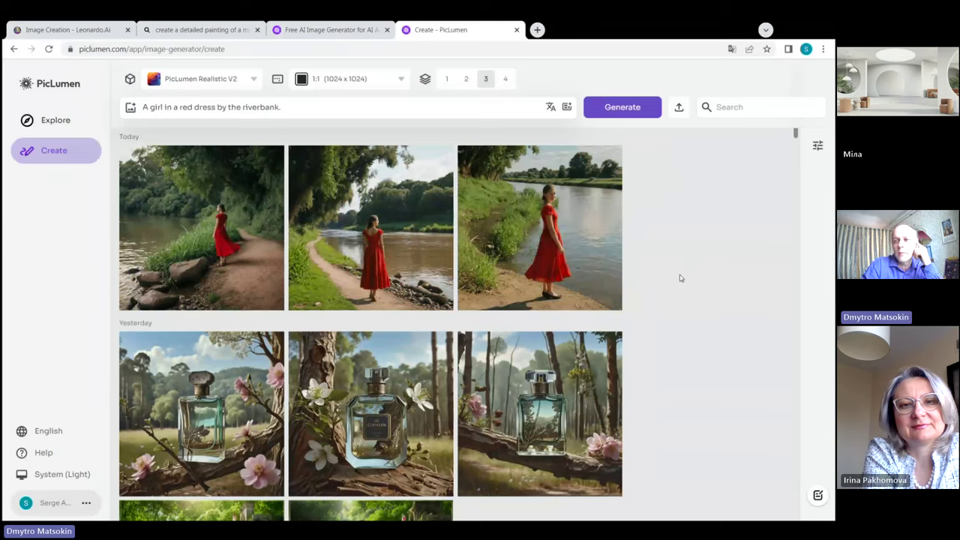
Examine each of the three generated images of the girl in a red dress at full size, closing each view.
mouse_move(390, 262)
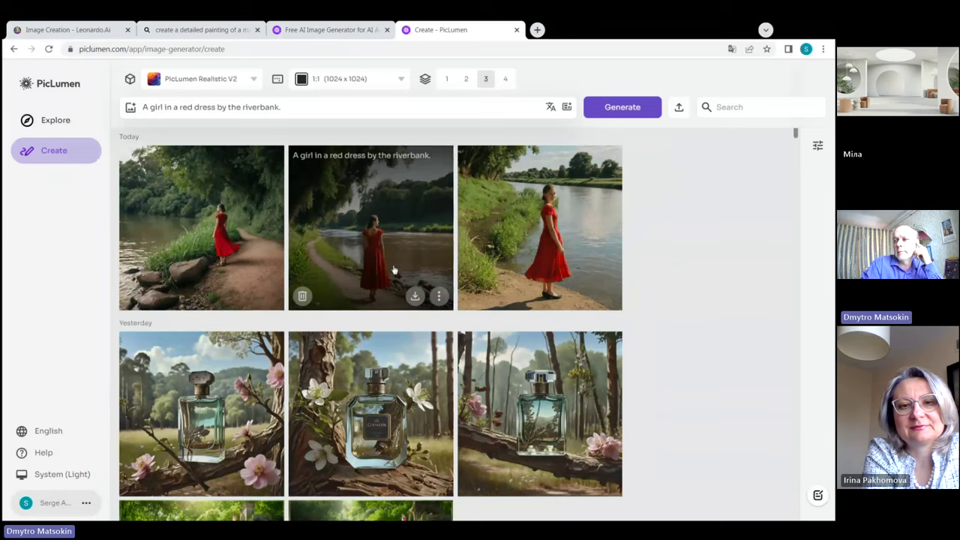
click(372, 234)
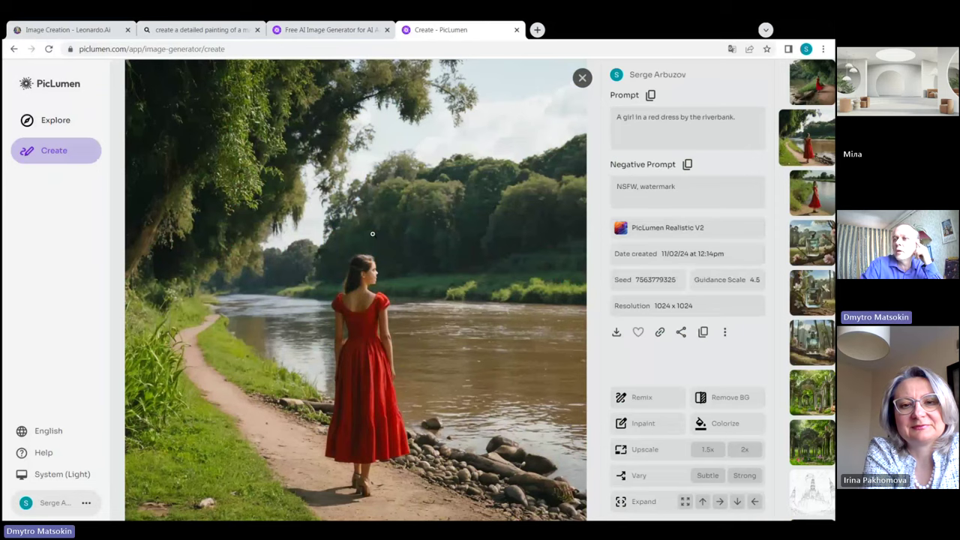
click(582, 79)
click(217, 206)
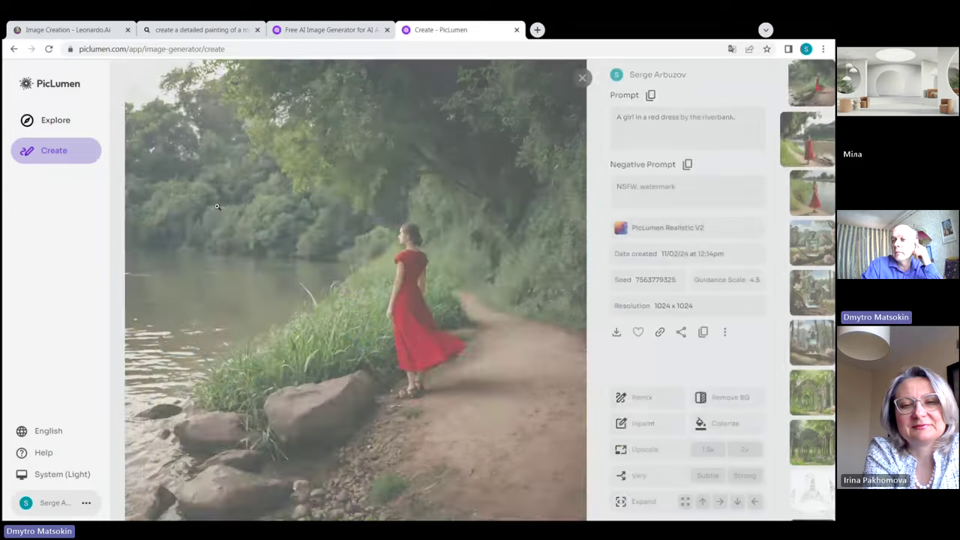
click(582, 78)
click(560, 198)
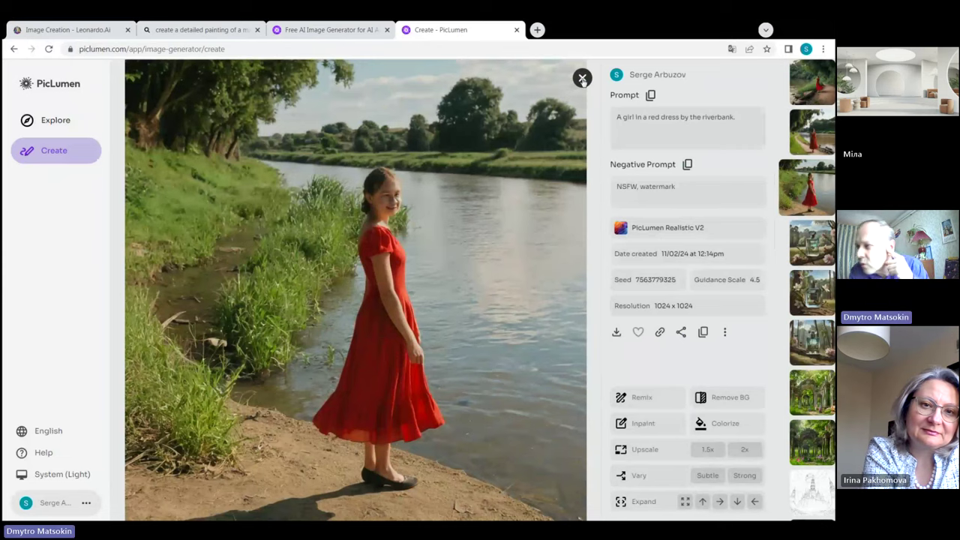
click(582, 80)
click(378, 245)
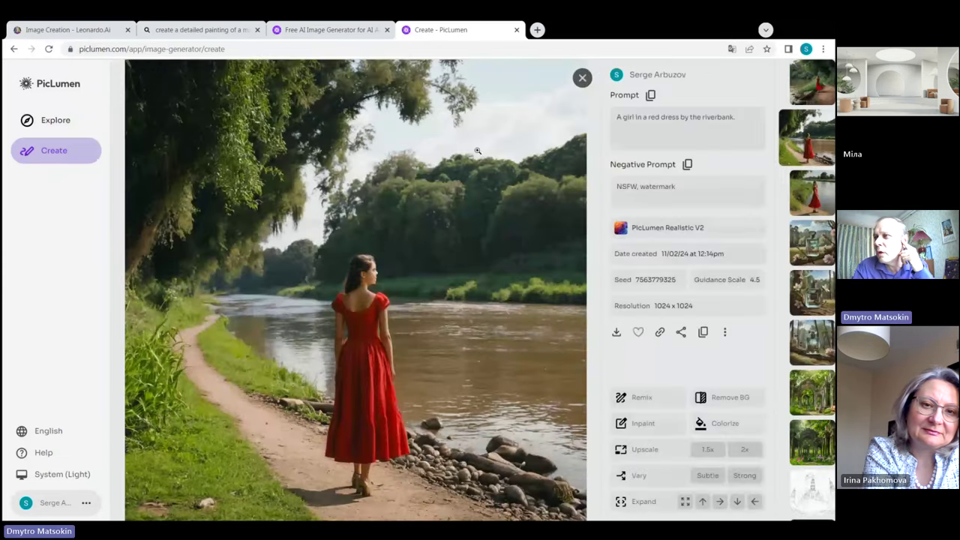
click(582, 80)
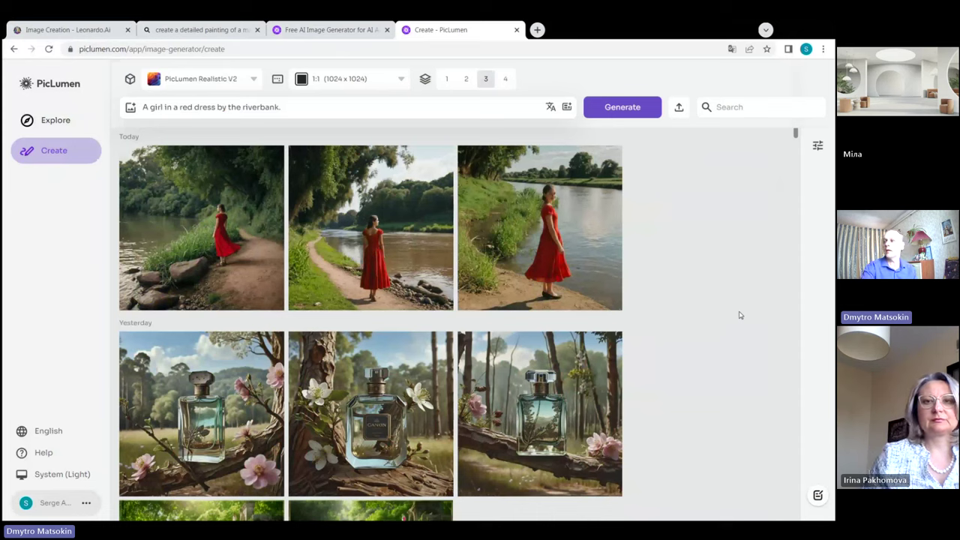
Expand the prompt about the girl in a red dress with Prompt enhance and generate three images from it.
mouse_move(530, 212)
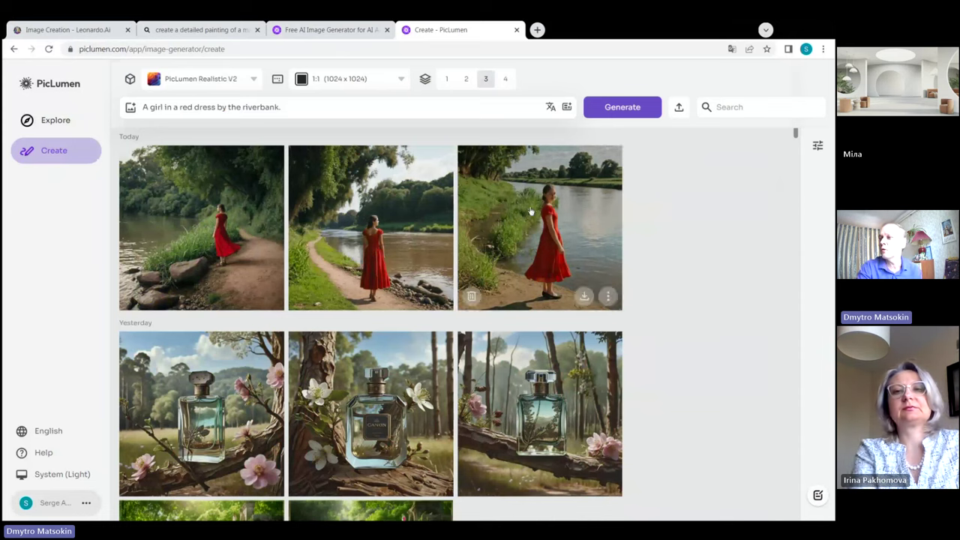
click(567, 108)
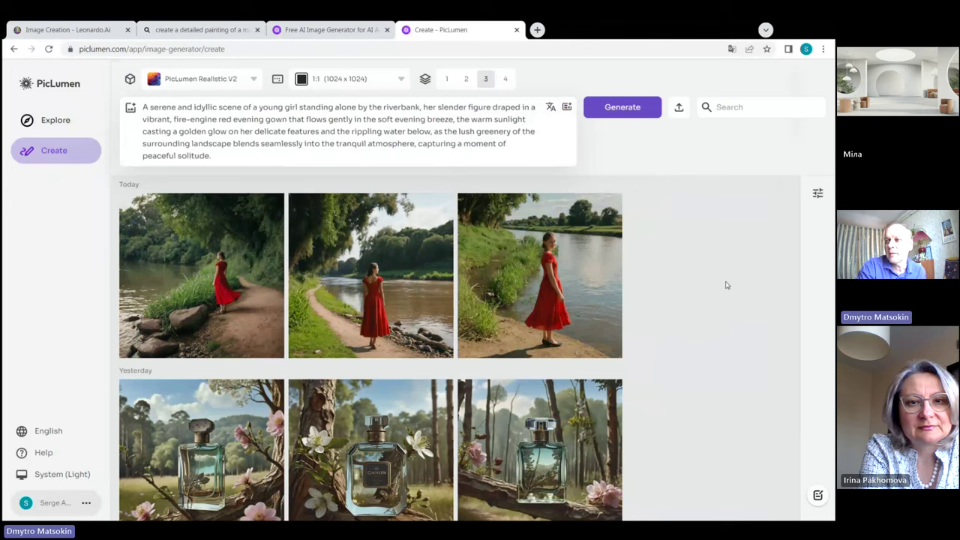
click(624, 109)
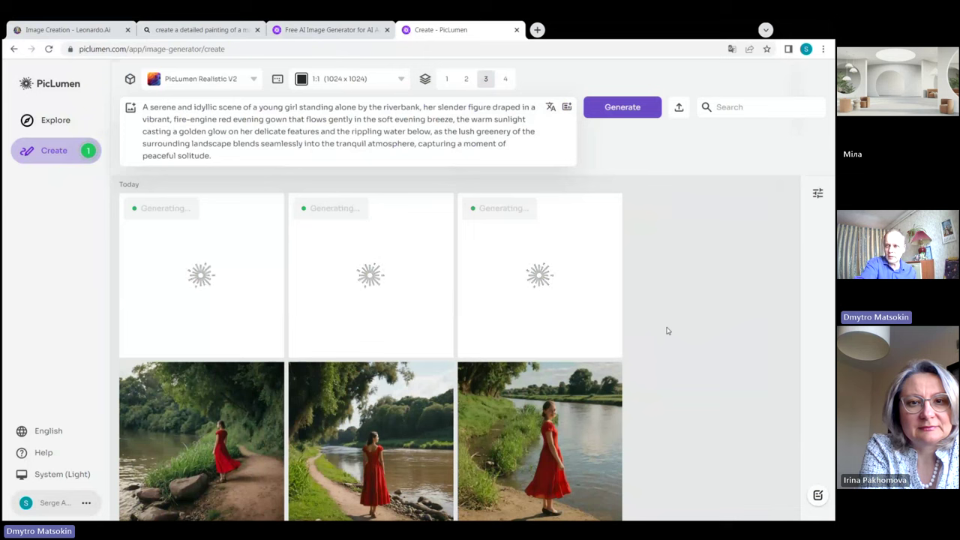
Examine the first image generated from the enhanced prompt at full size and close the view.
mouse_move(495, 381)
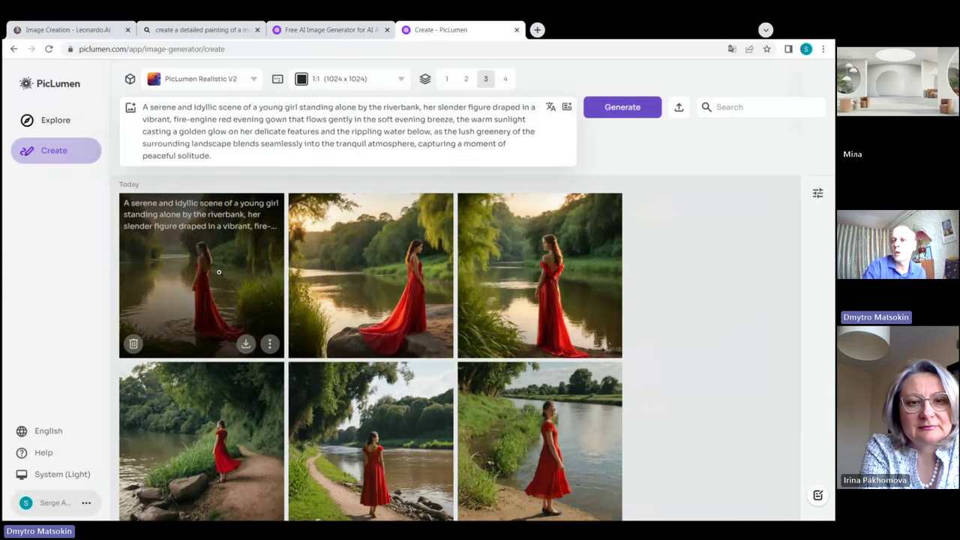
click(219, 272)
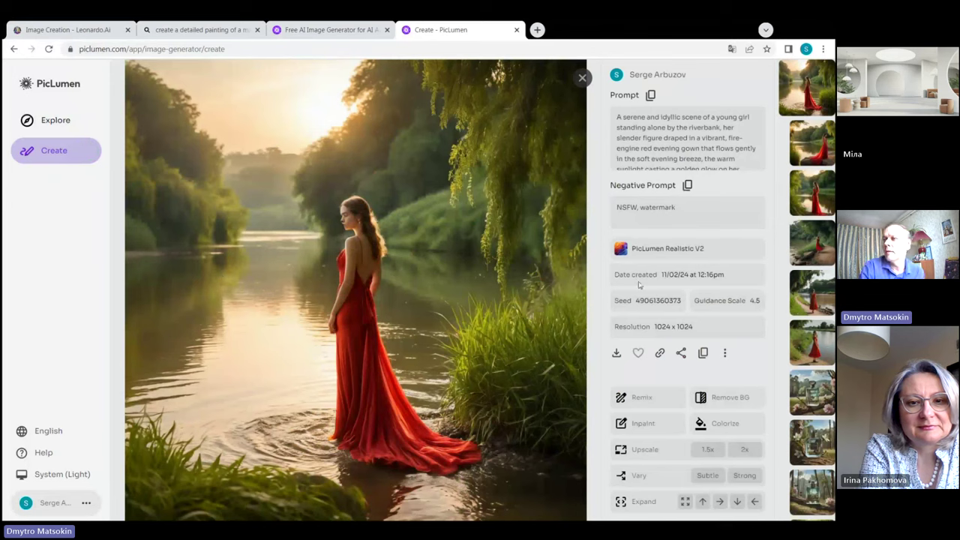
click(582, 78)
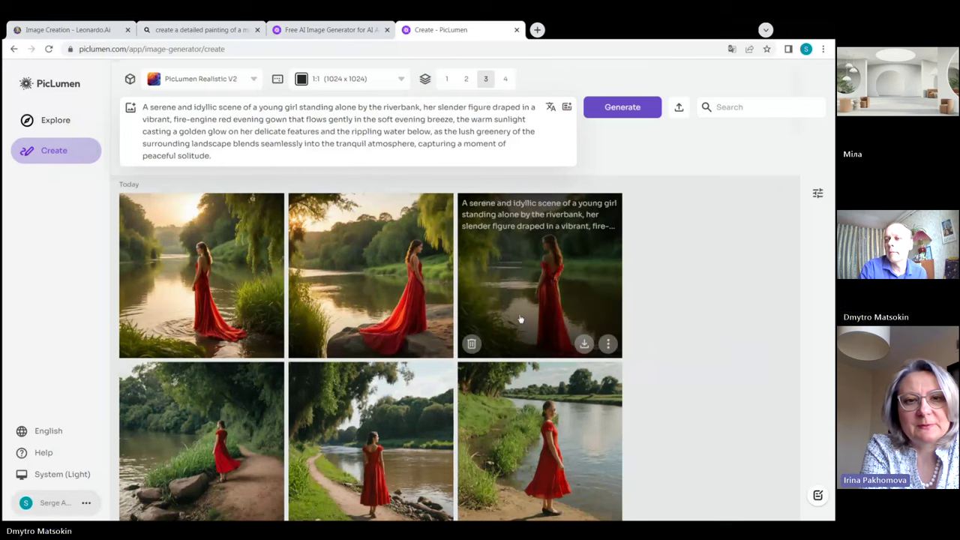
Try to replace the enhanced prompt with the short one copied from the first original riverbank image.
click(221, 445)
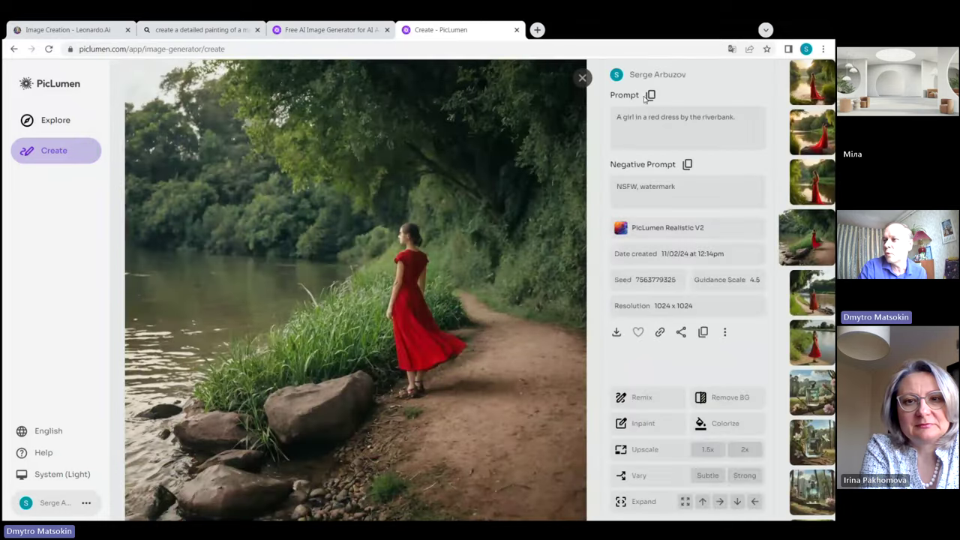
click(582, 78)
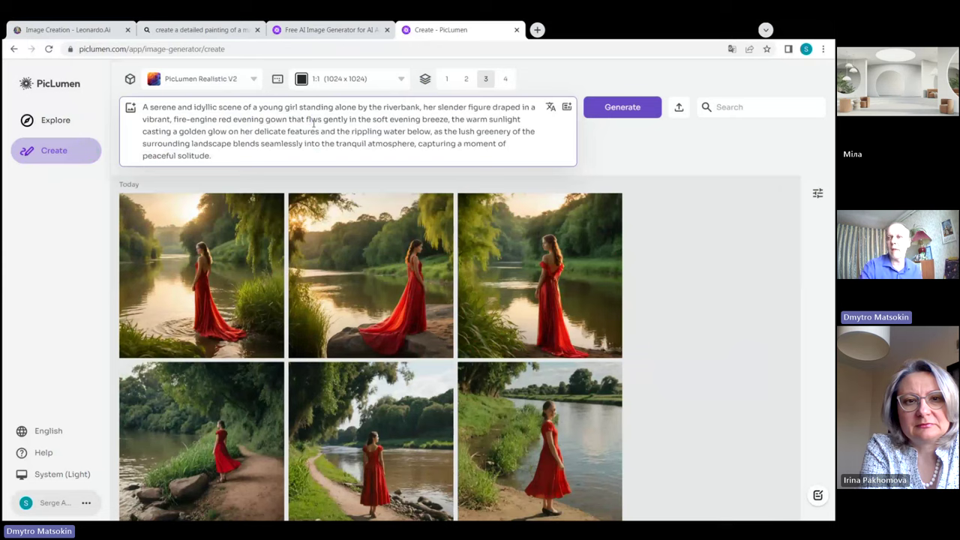
drag(206, 120, 212, 120)
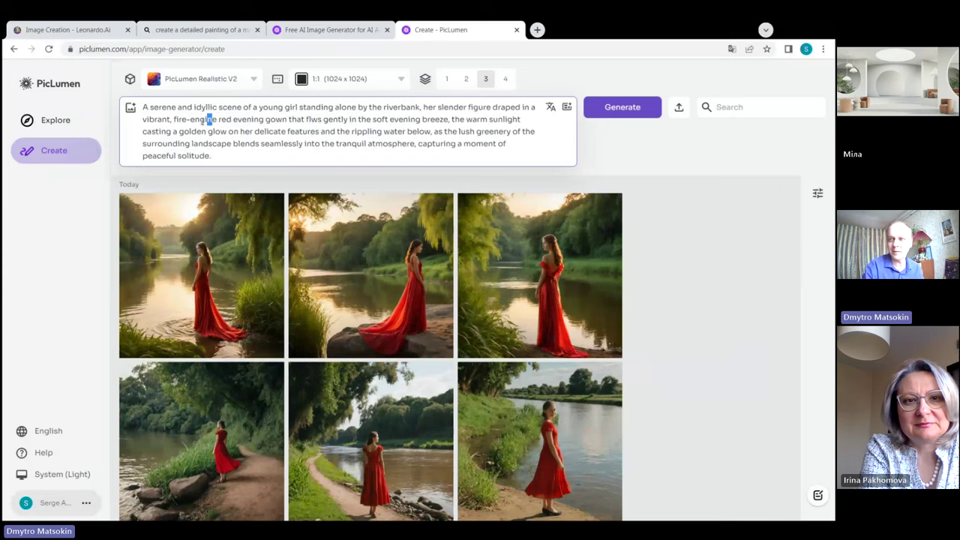
key(ctrl+a)
key(BackSpace)
key(ctrl+v)
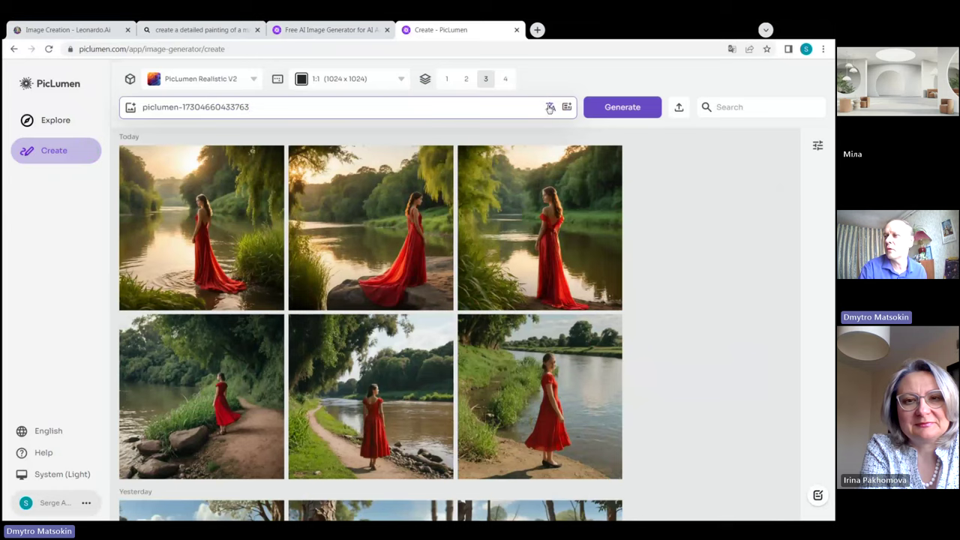
Replace the prompt text with "A girl in a red dress by the riverbank.", copied from the second original image's details.
click(355, 394)
click(650, 96)
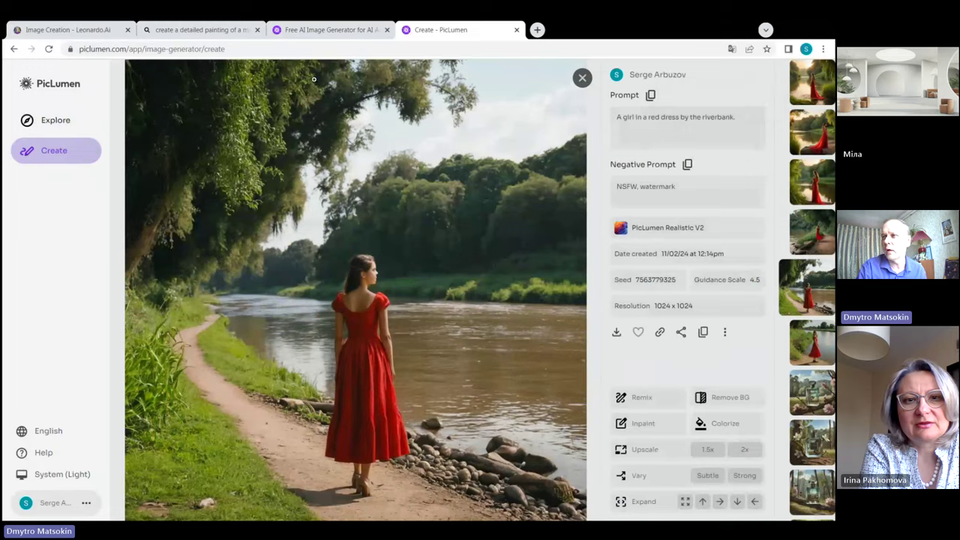
click(583, 78)
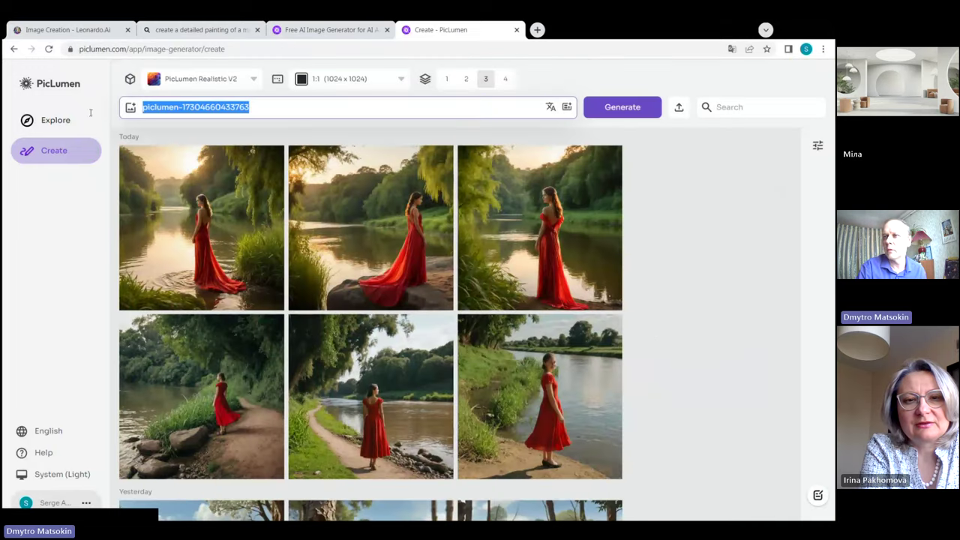
key(ctrl+v)
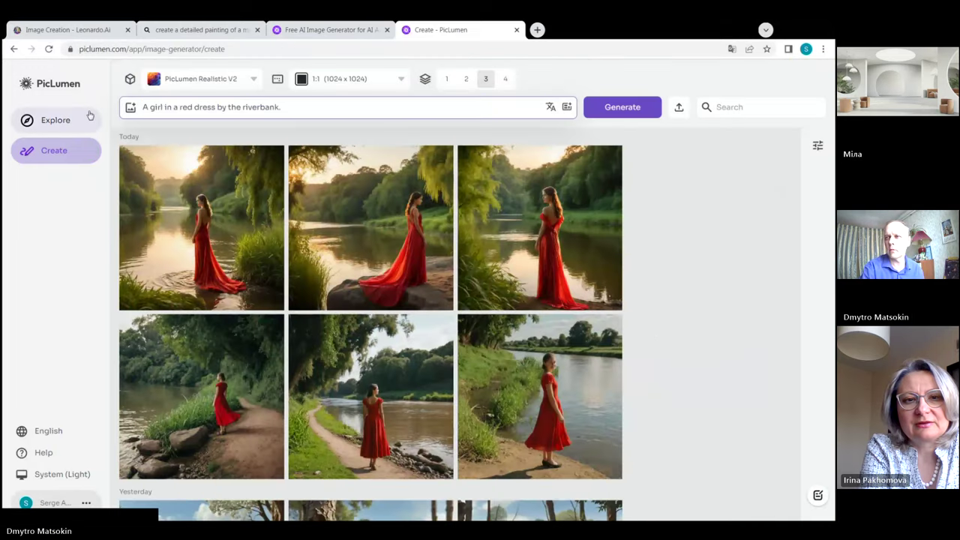
Enhance the short prompt, generate three images from it, and view the middle one at full size.
click(564, 108)
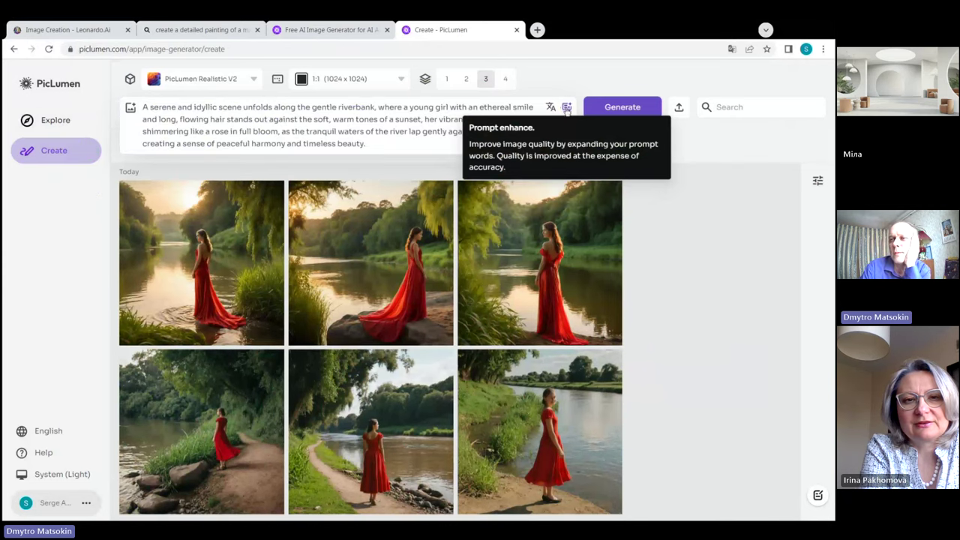
mouse_move(428, 262)
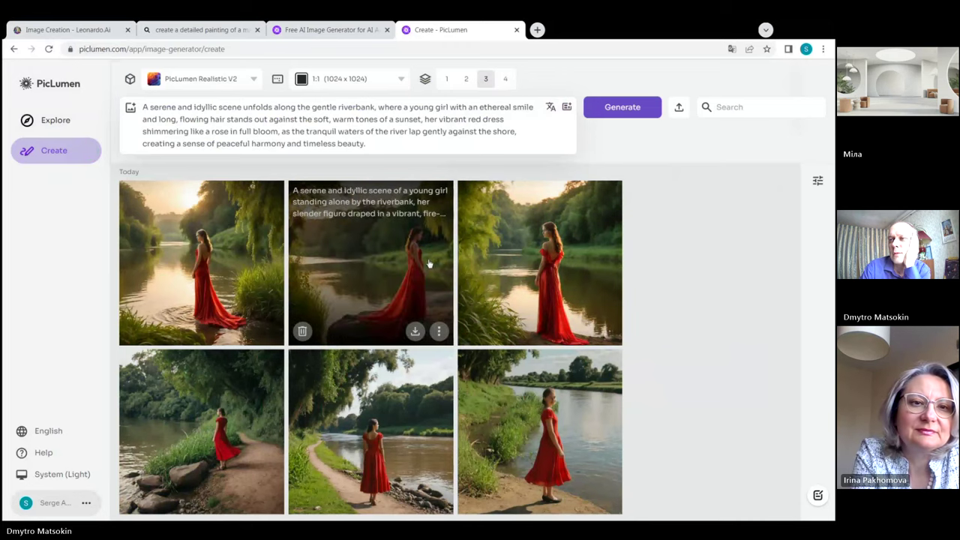
click(628, 108)
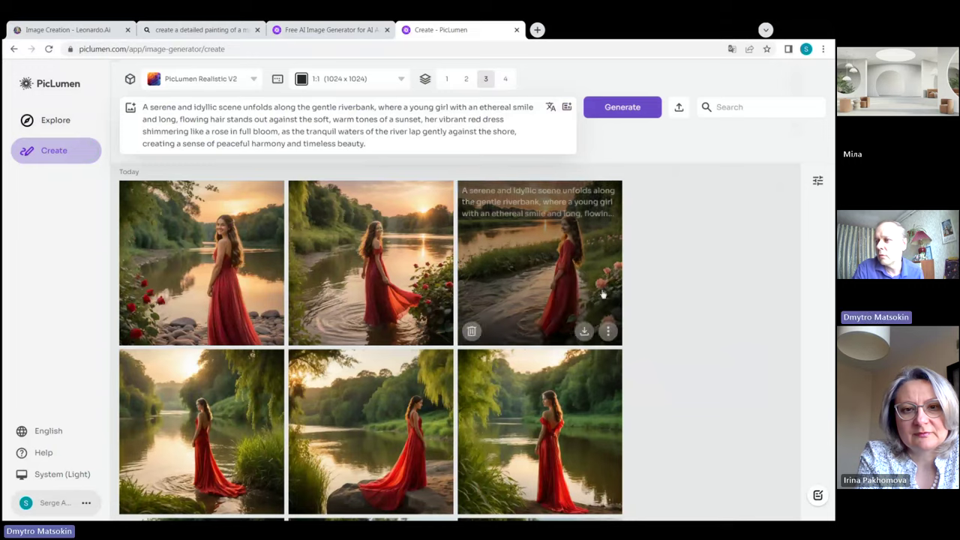
click(420, 244)
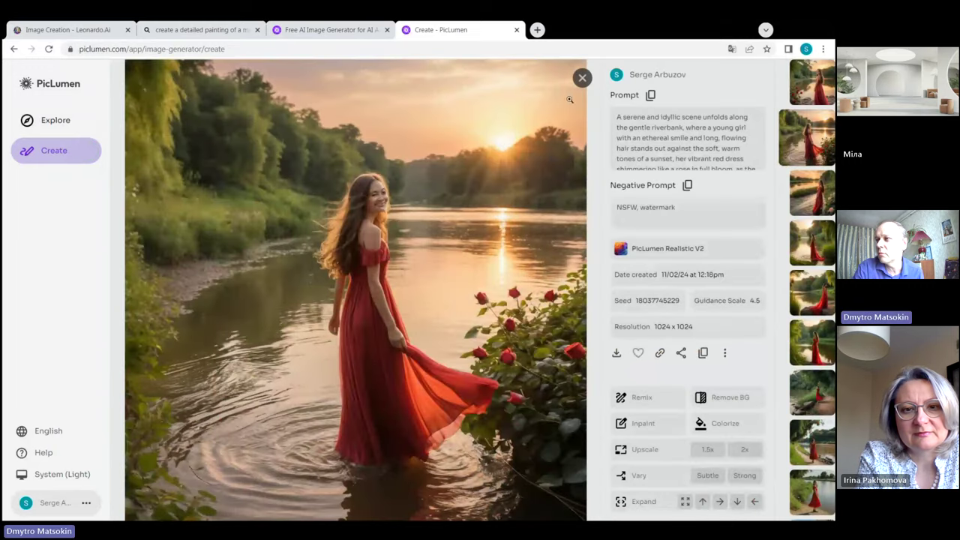
click(582, 78)
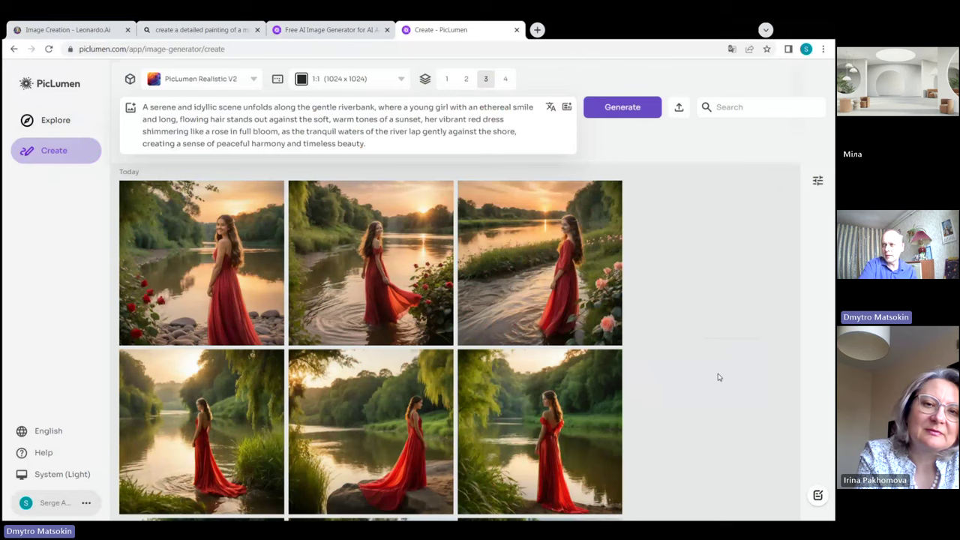
Enhance the already expanded prompt once more and generate three images from the rewritten text.
click(567, 107)
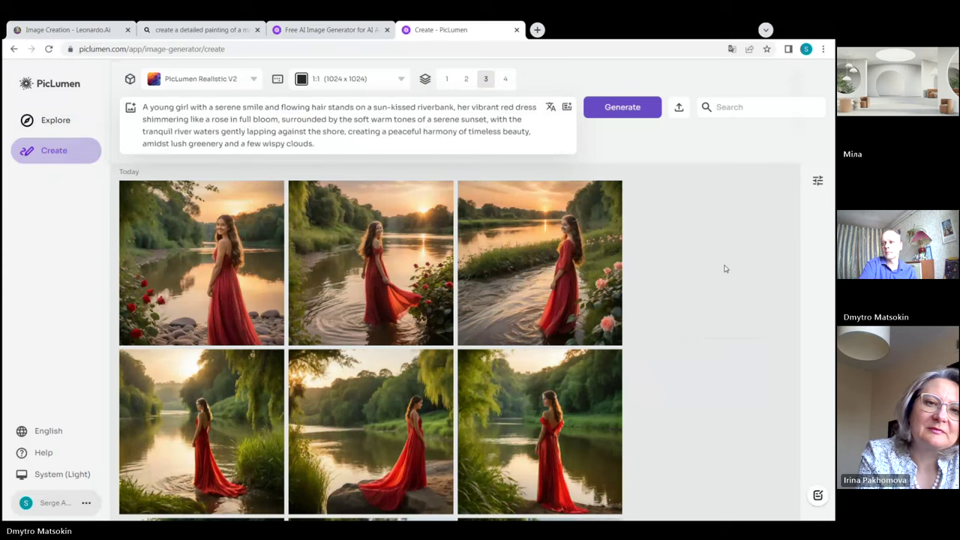
click(636, 111)
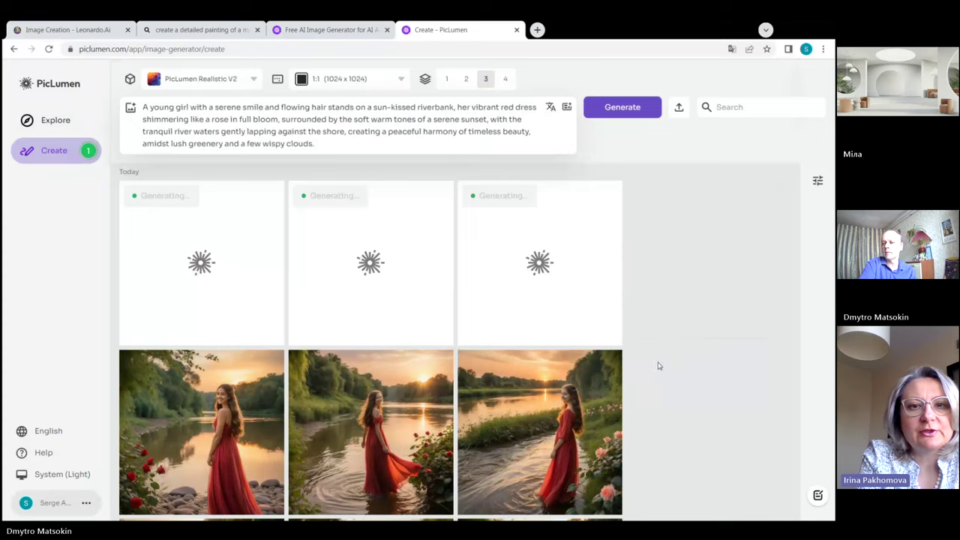
Compare images from the two previous enhanced-prompt batches at full size, including the girl beside the rose bushes.
scroll(656, 352, down, 2)
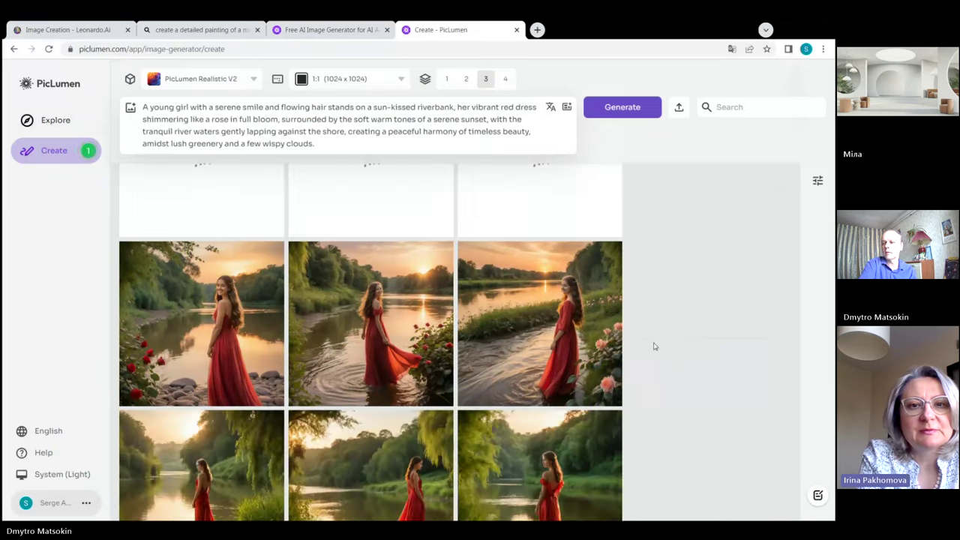
click(183, 331)
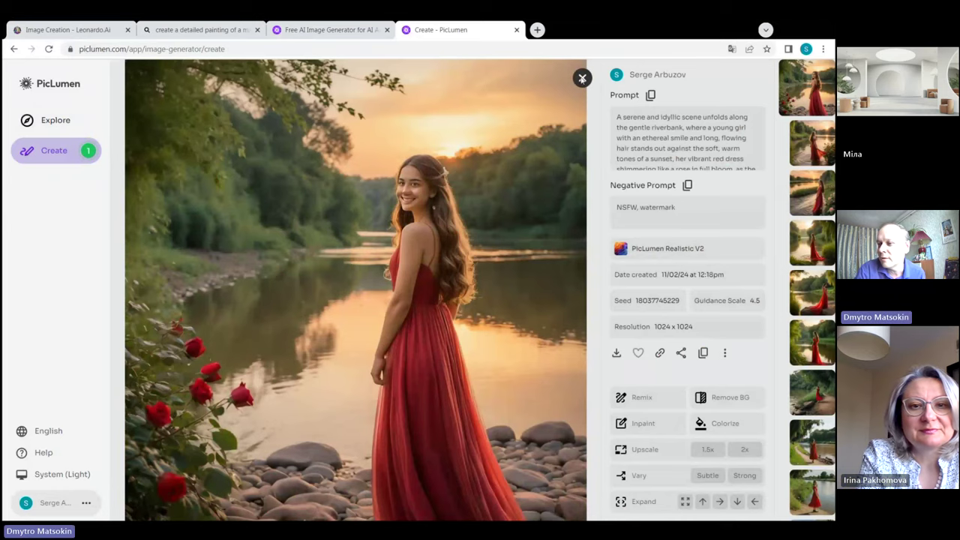
click(582, 78)
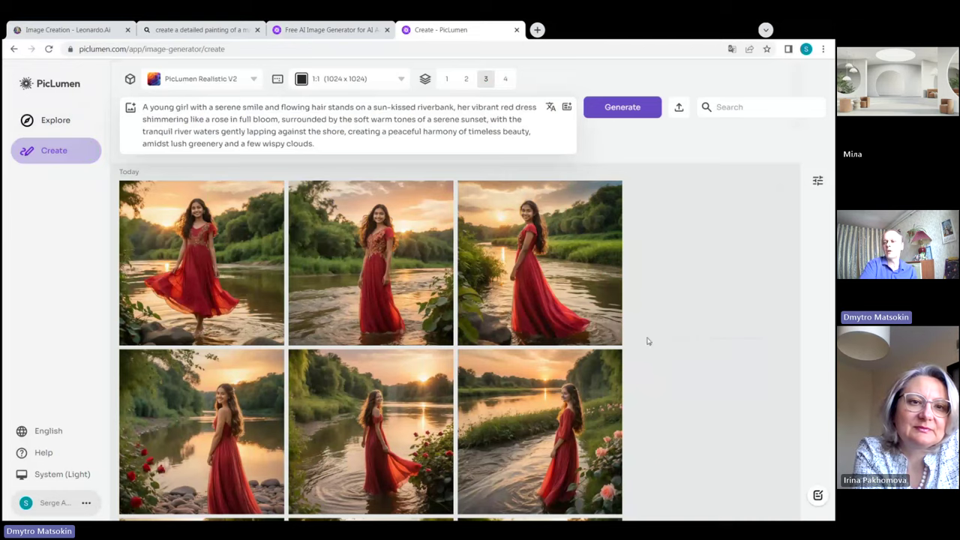
scroll(707, 333, down, 3)
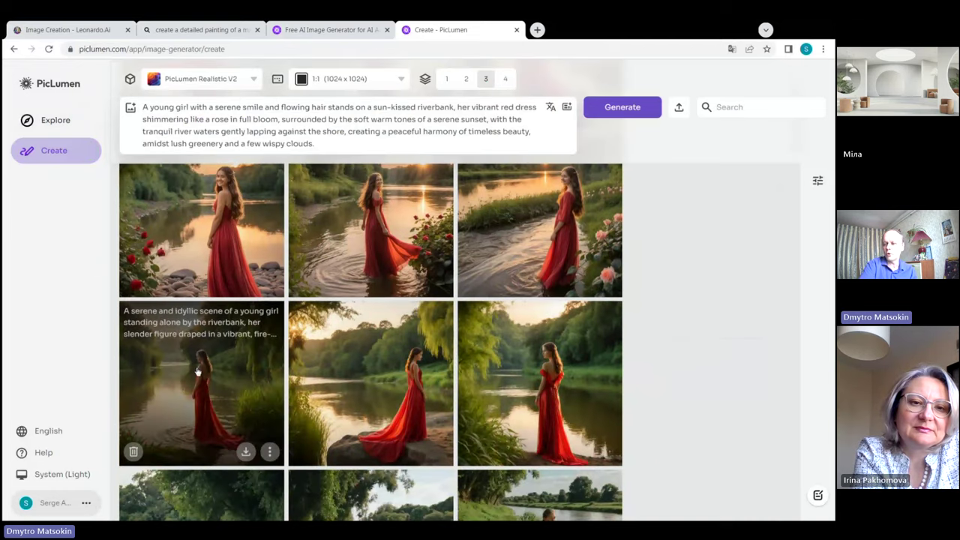
click(197, 371)
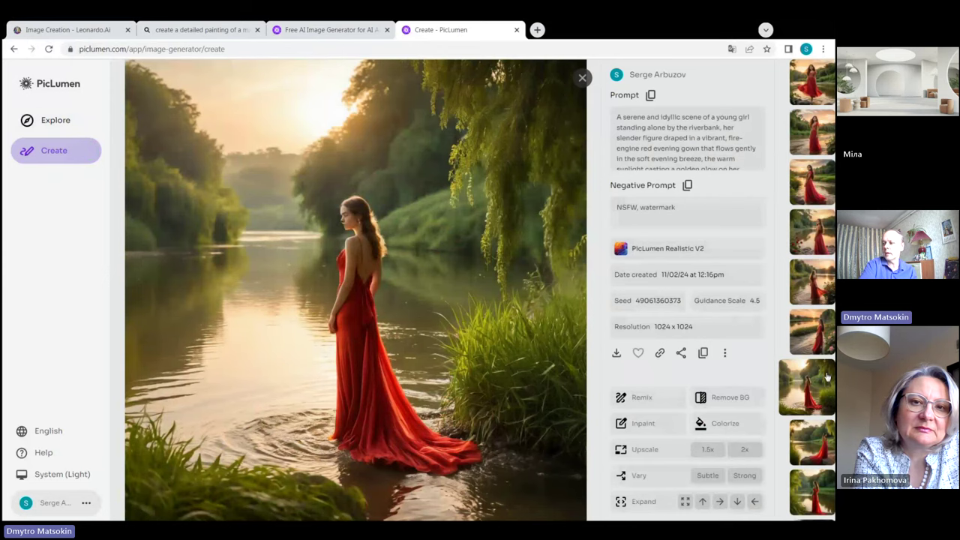
click(811, 334)
click(821, 271)
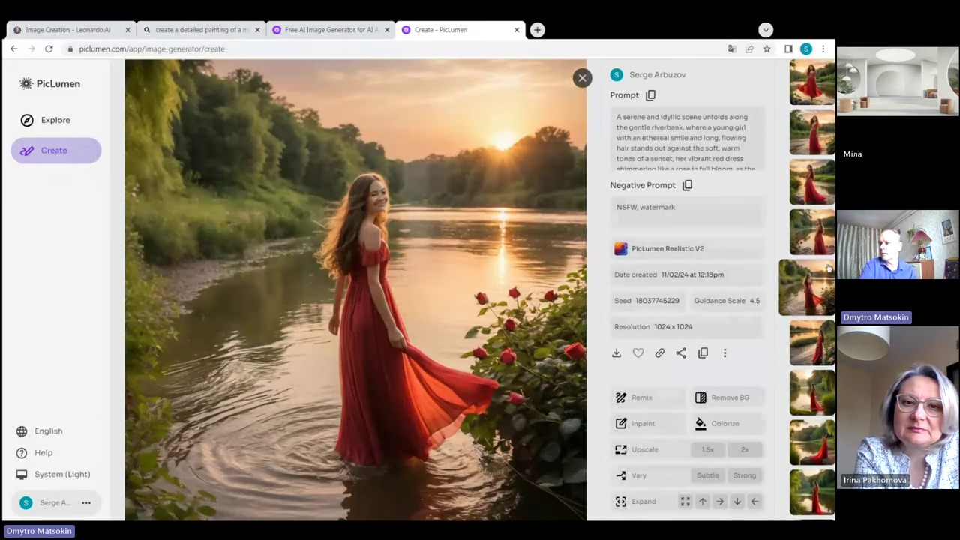
Open the first enhanced-prompt image, with the girl facing away from the tall grass, in Colorize.
click(823, 400)
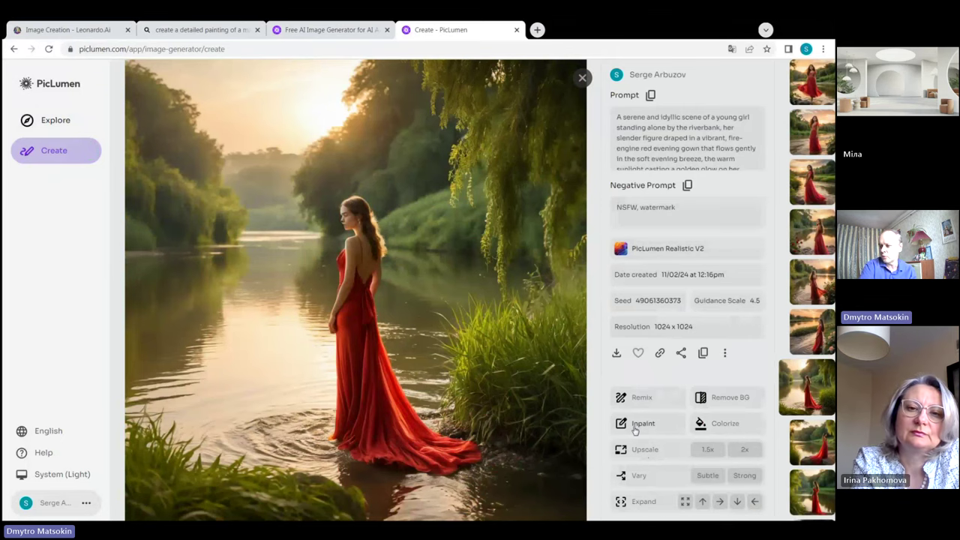
click(728, 424)
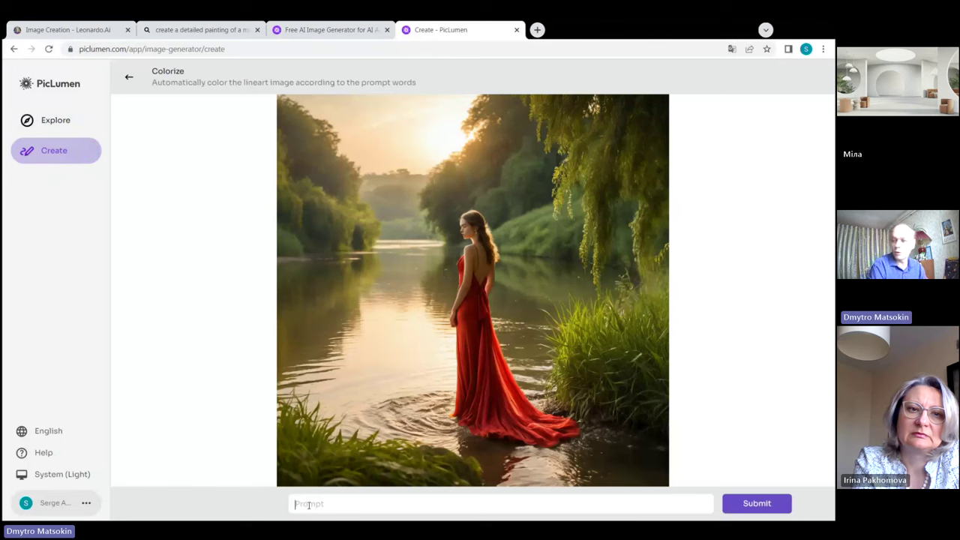
text(Нуяшщ)
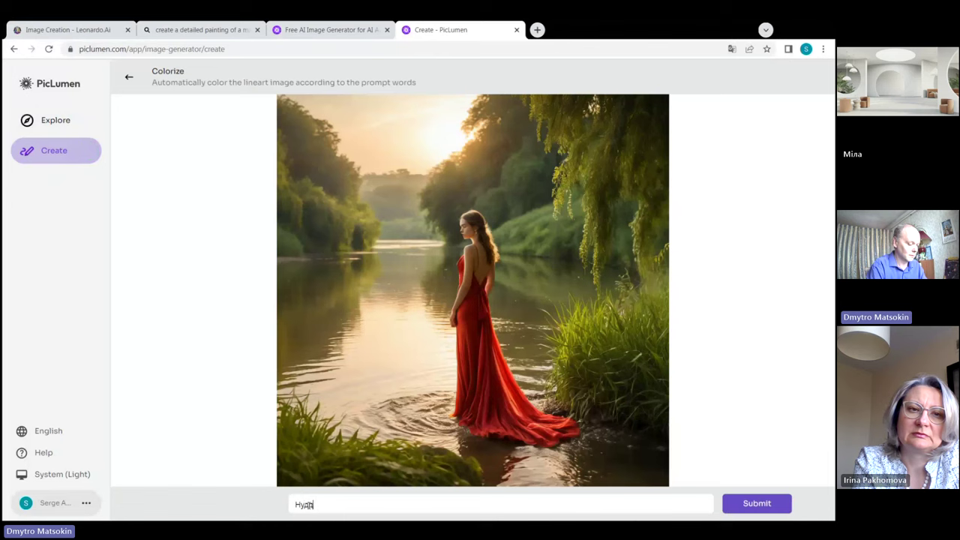
text( вку)
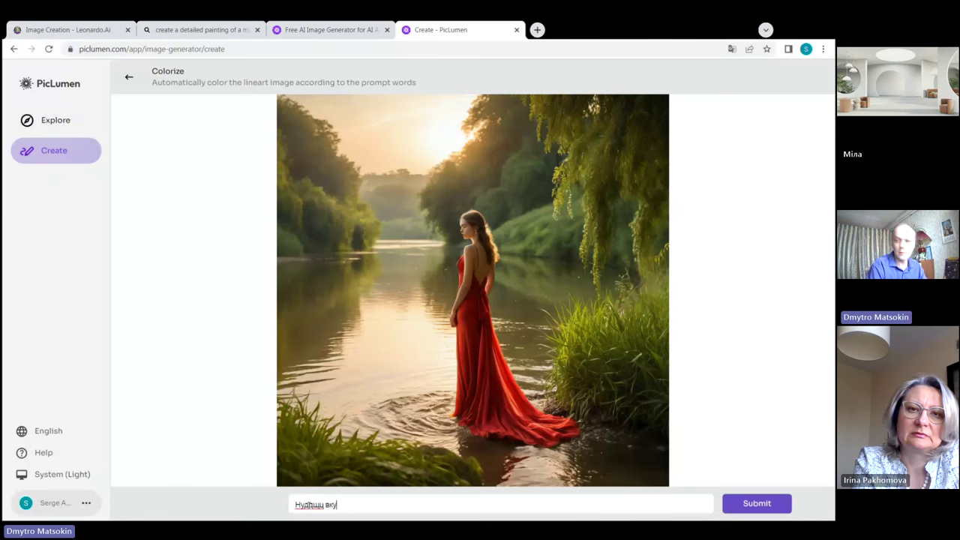
key(BackSpace)
key(BackSpace)
key(BackSpace)
key(BackSpace)
key(BackSpace)
key(BackSpace)
key(BackSpace)
key(BackSpace)
key(BackSpace)
key(BackSpace)
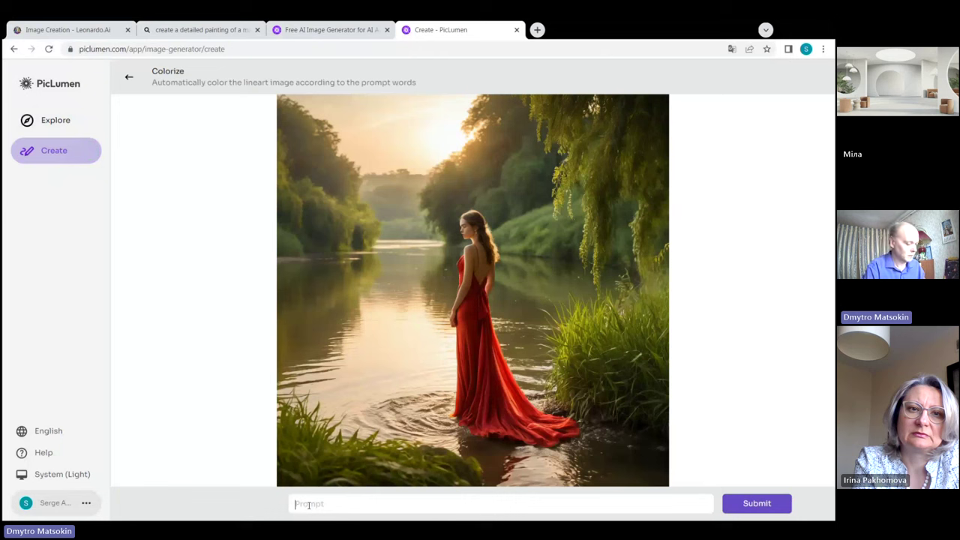
Submit the Colorize request with the prompt "Yellow dress".
text(Yellow dress)
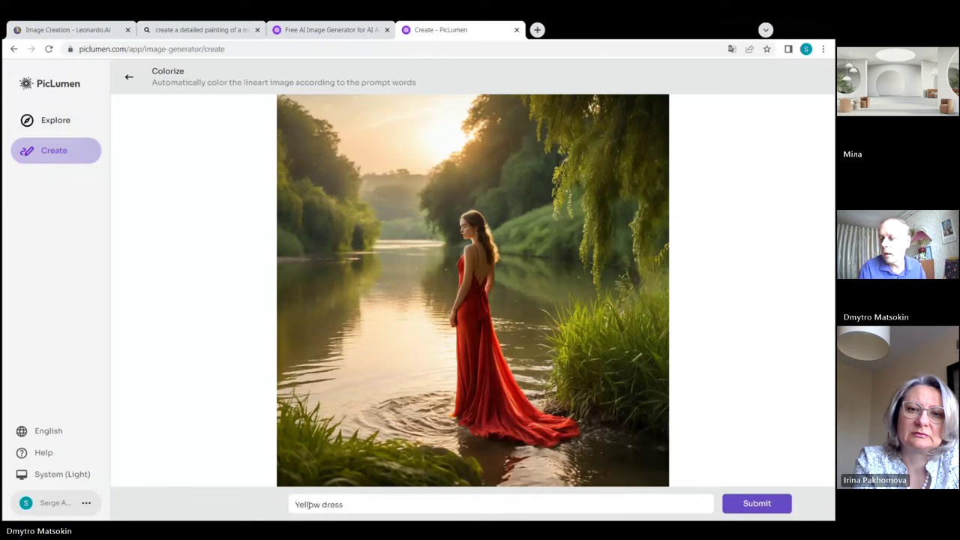
click(758, 506)
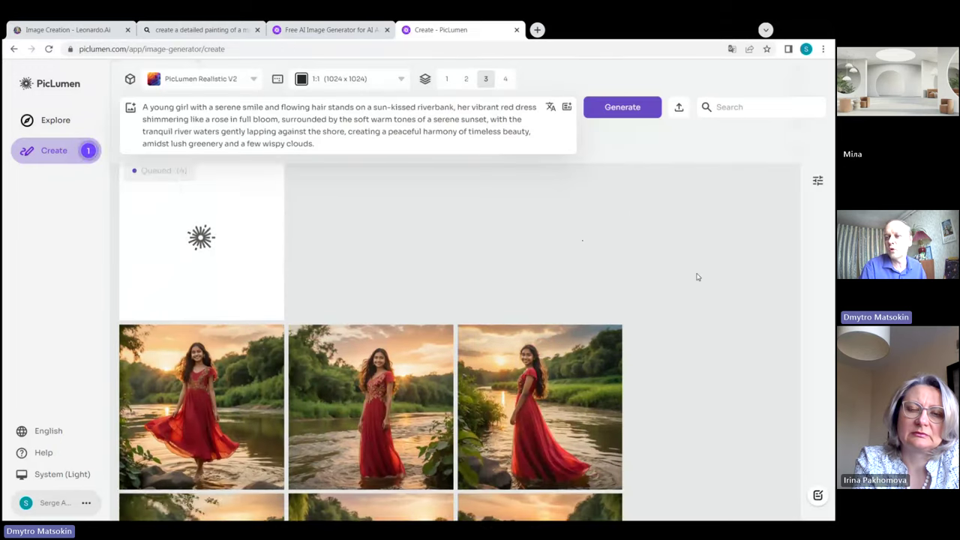
Find the original image used for colorizing in the gallery and reopen it at full size.
scroll(697, 277, down, 3)
scroll(697, 278, down, 1)
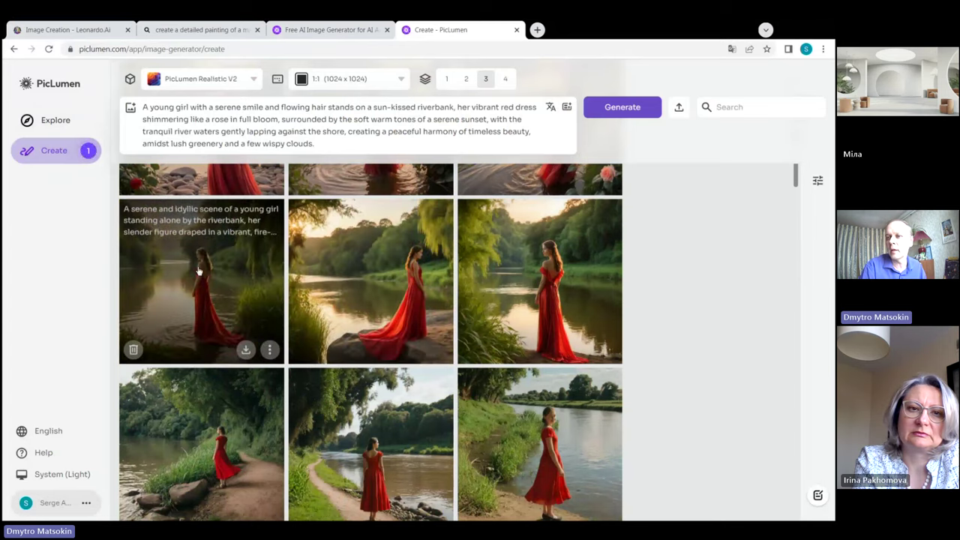
click(197, 266)
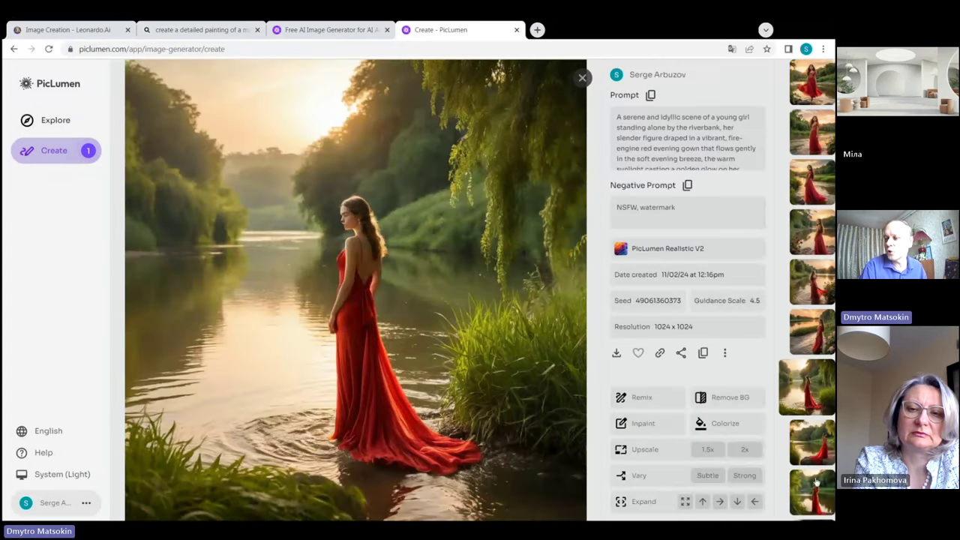
Expand the image of the girl in the red evening gown standing in the river to the right.
click(685, 503)
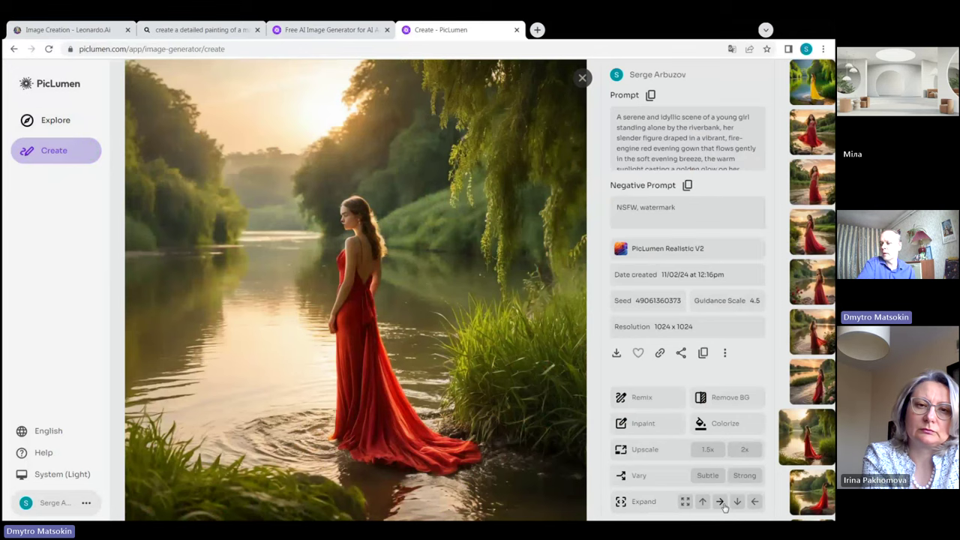
click(722, 504)
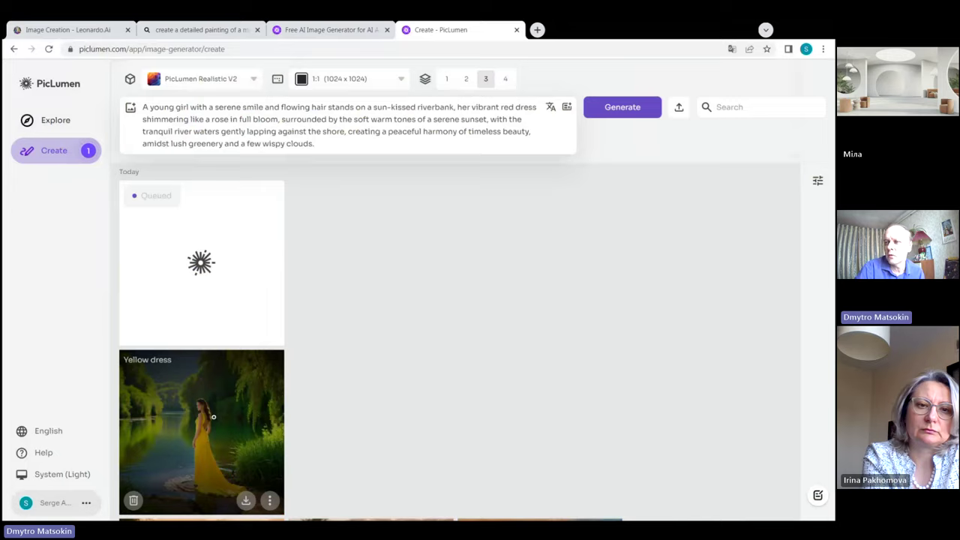
Examine the colorized yellow dress image at full size, close it and delete it from the gallery.
click(213, 417)
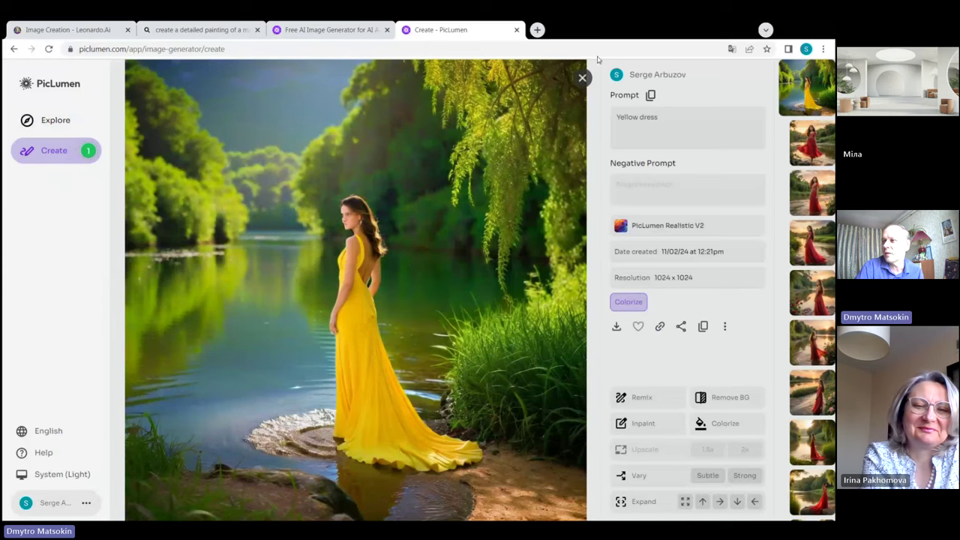
click(583, 78)
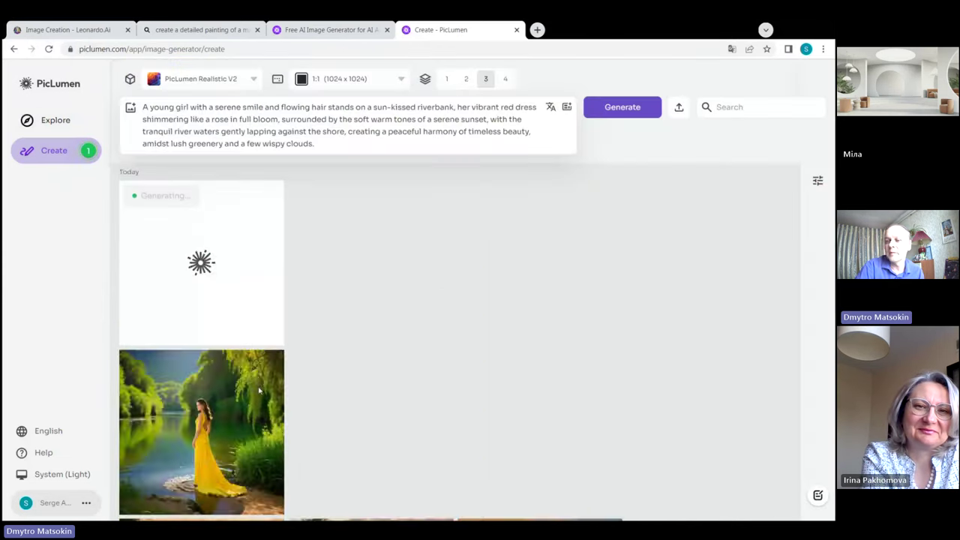
click(133, 447)
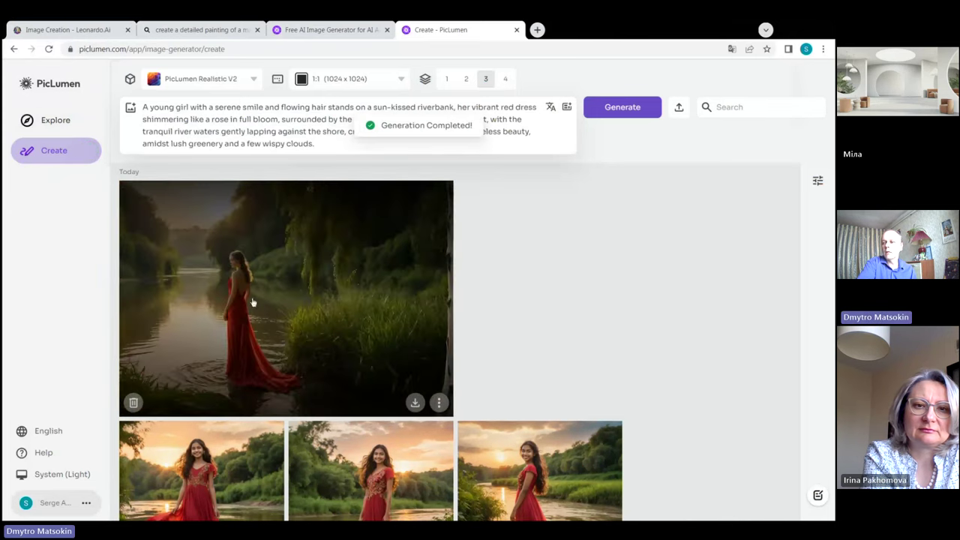
Open the right-expanded image of the girl in the red gown and expand it to the left.
click(294, 327)
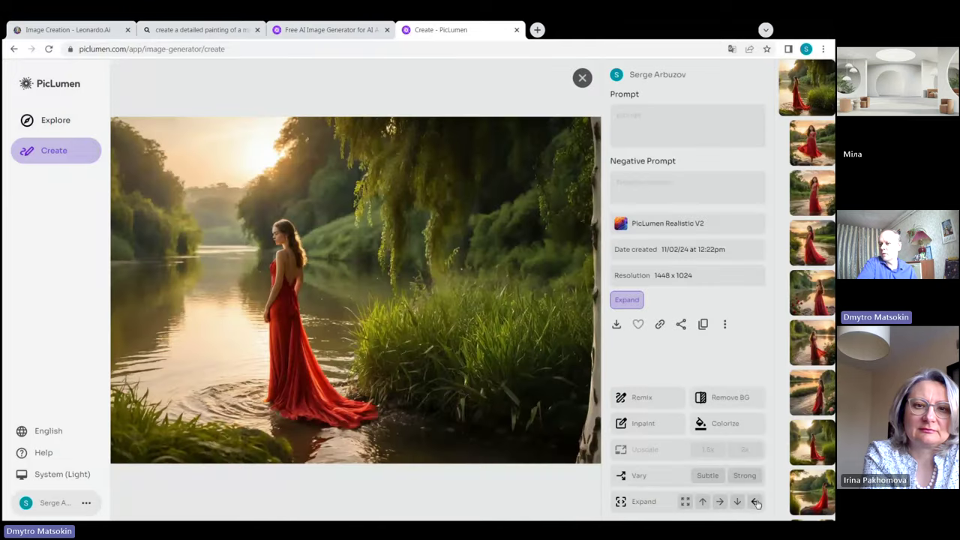
click(755, 502)
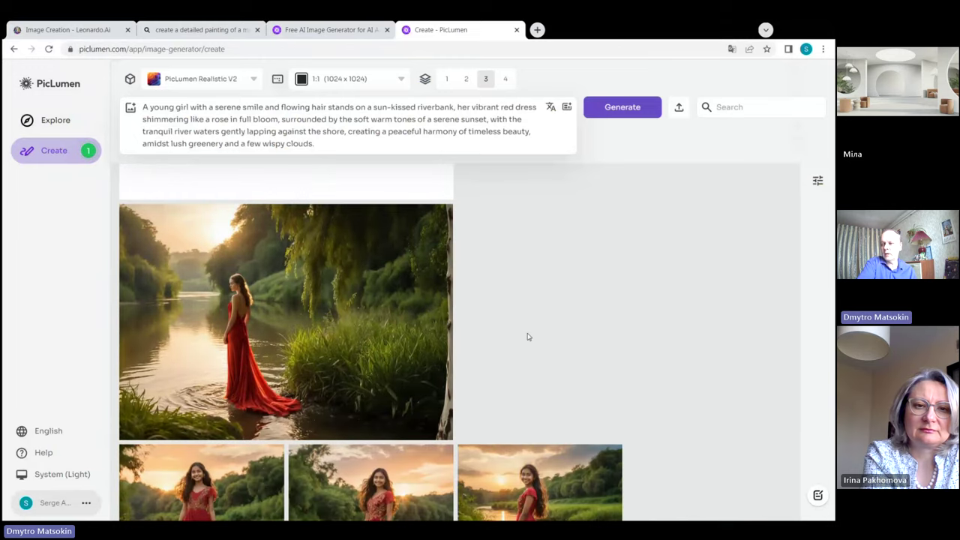
Compare the right-expanded image with the version widened on both sides at full size.
click(303, 323)
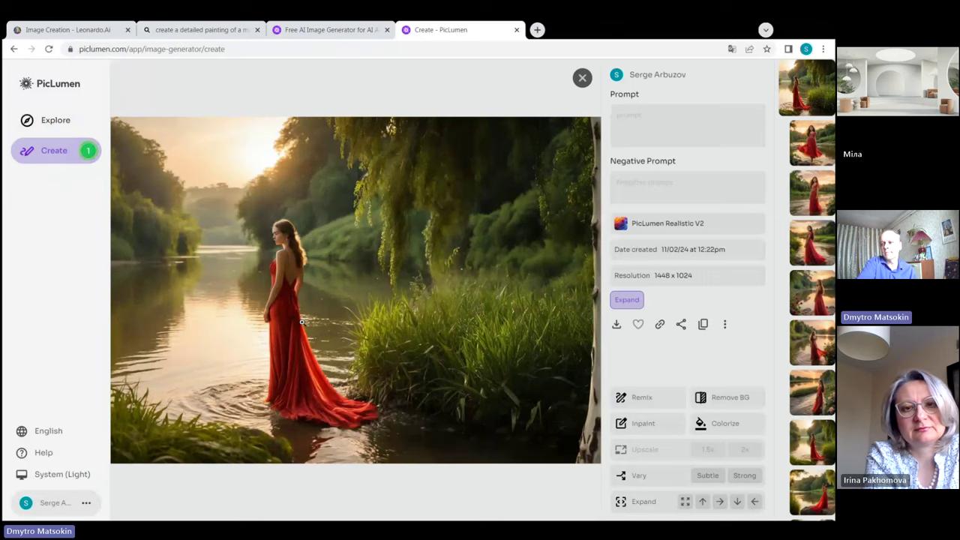
click(582, 79)
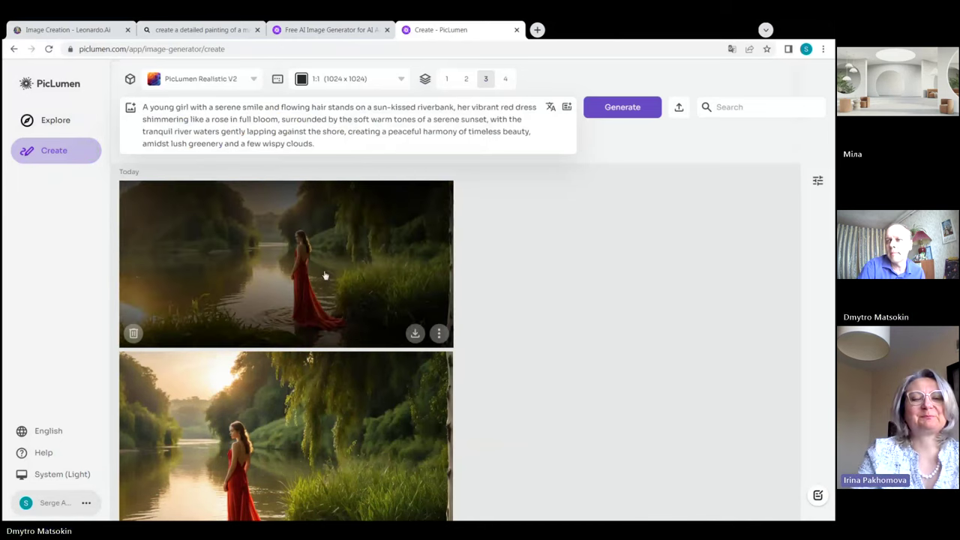
click(323, 273)
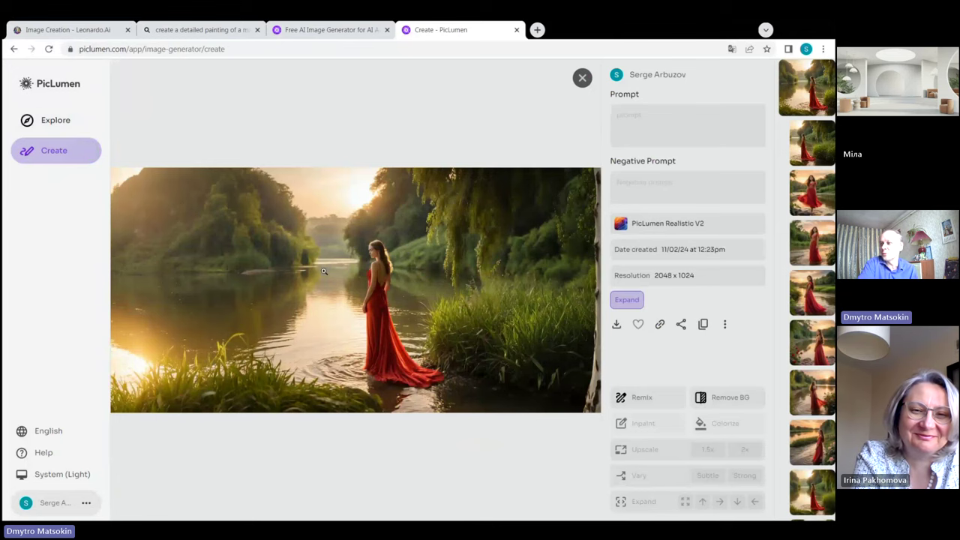
click(582, 79)
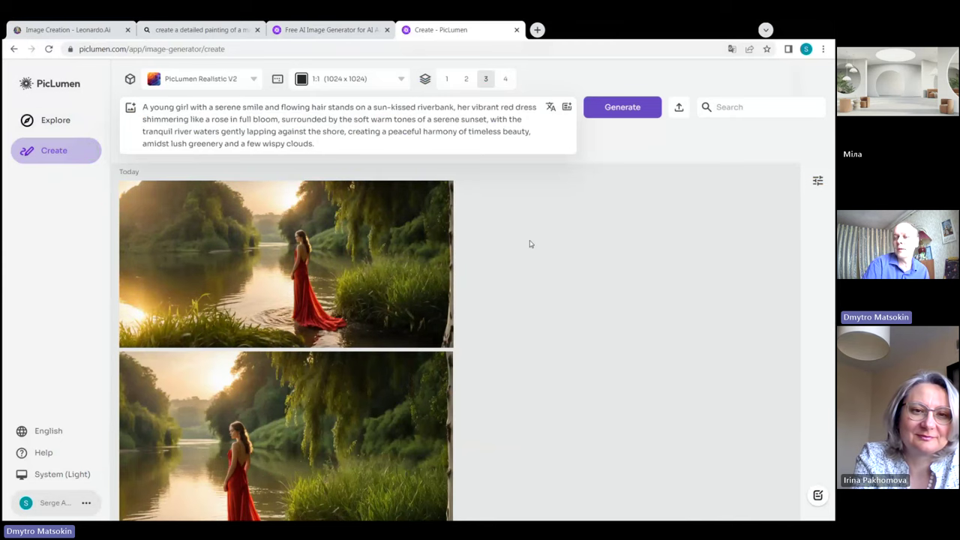
Add the sample painting of ruined arches as a reference image and set its reference type to Style Ref.
click(130, 109)
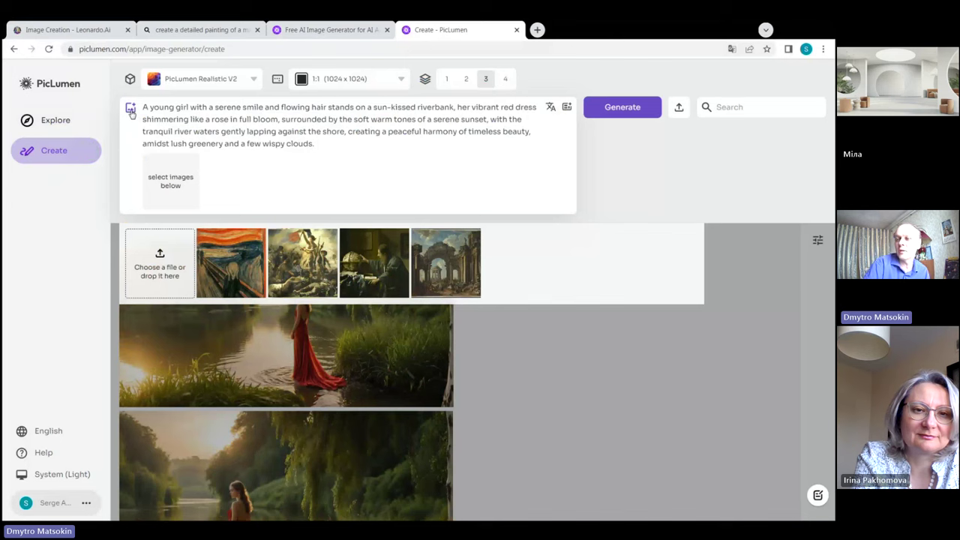
click(440, 263)
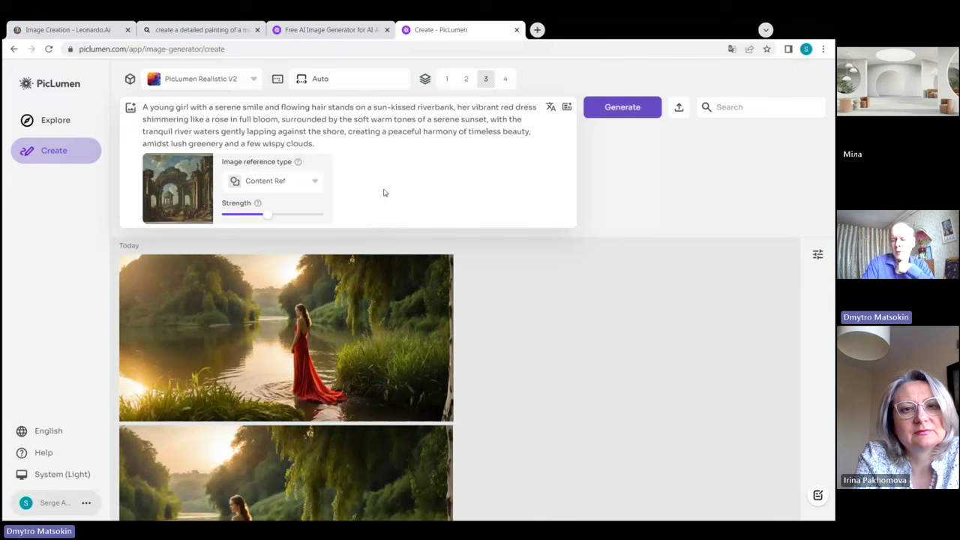
click(316, 185)
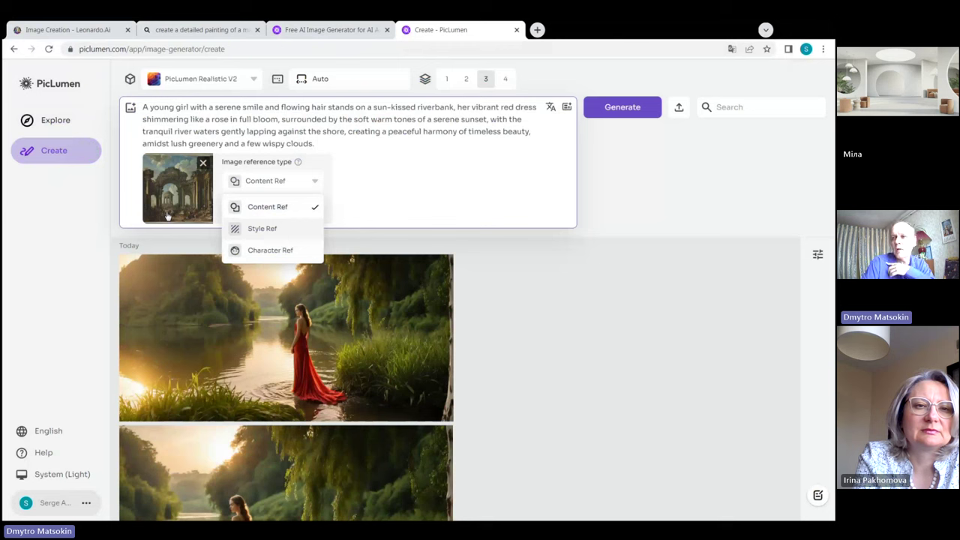
click(277, 229)
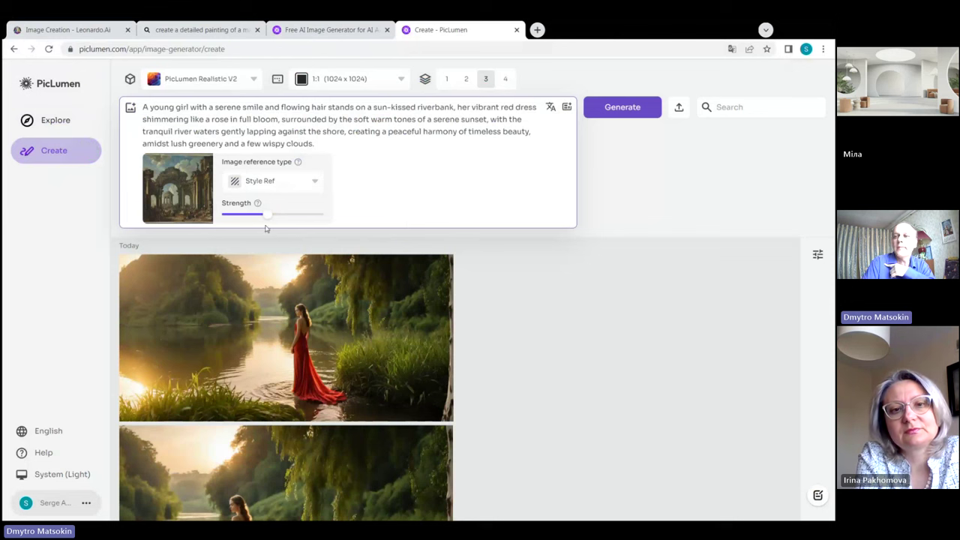
Try a style reference strength of 0.8, return it to 0.5 and generate three images from the current prompt.
mouse_move(270, 217)
drag(268, 216, 298, 218)
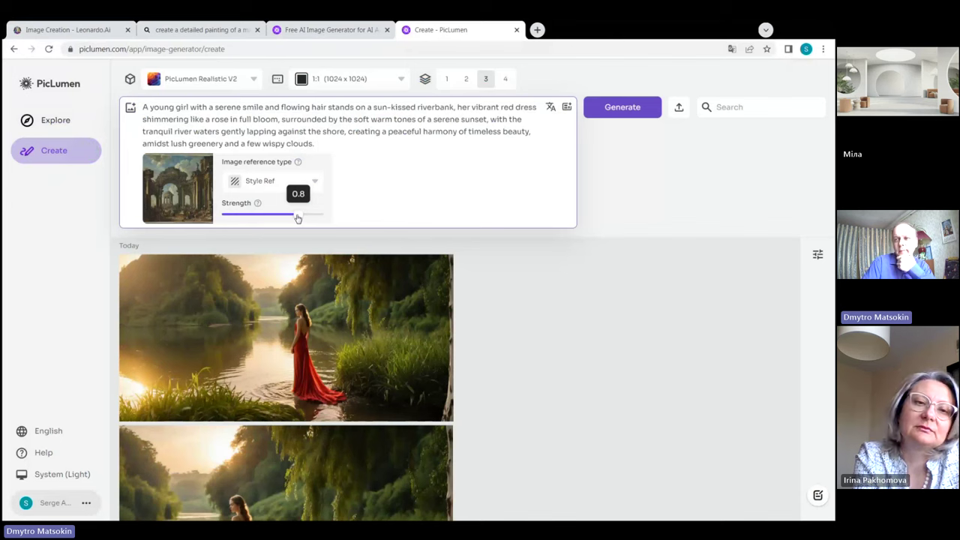
drag(297, 218, 270, 218)
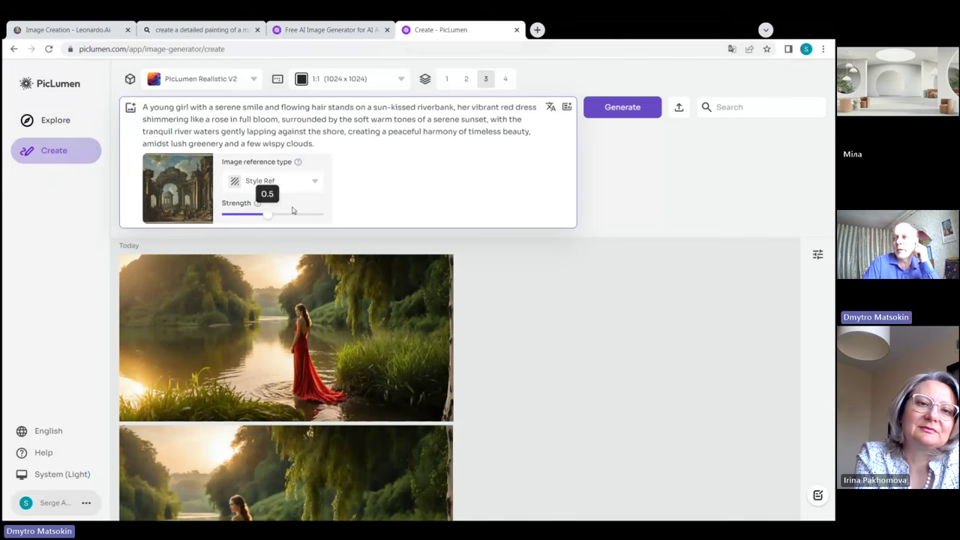
click(612, 107)
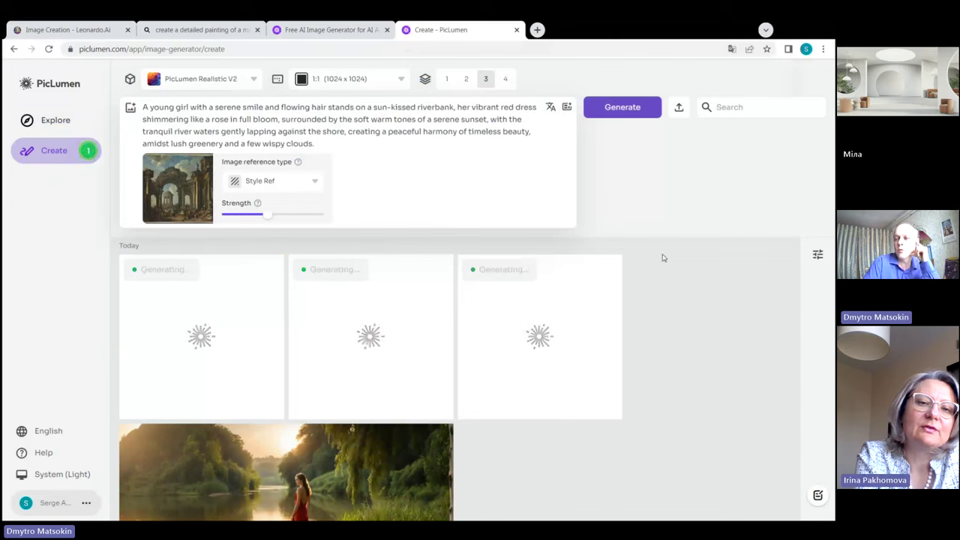
Look through the earlier gallery results, examining the perfume bottle images and the green garden ruins made from the arches painting.
scroll(668, 259, down, 3)
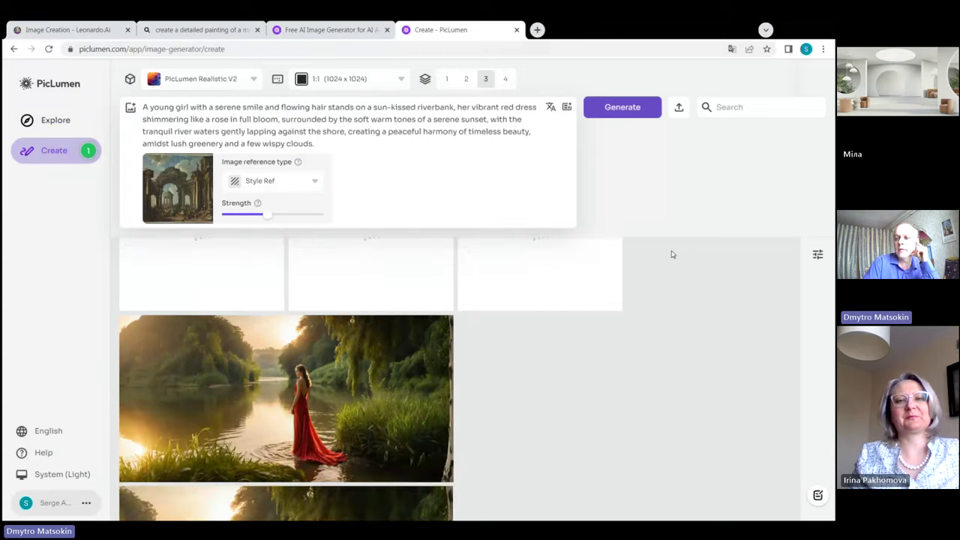
scroll(661, 263, up, 3)
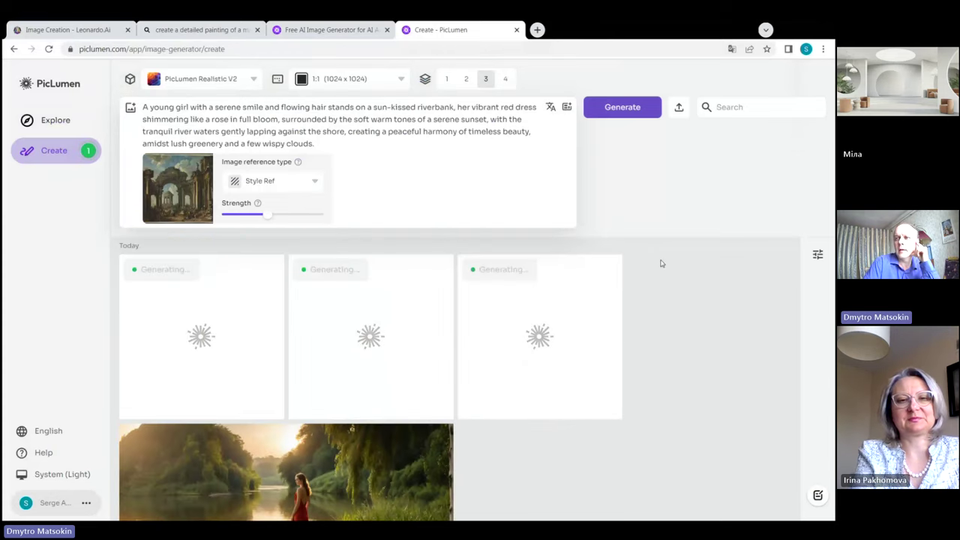
scroll(662, 264, down, 2)
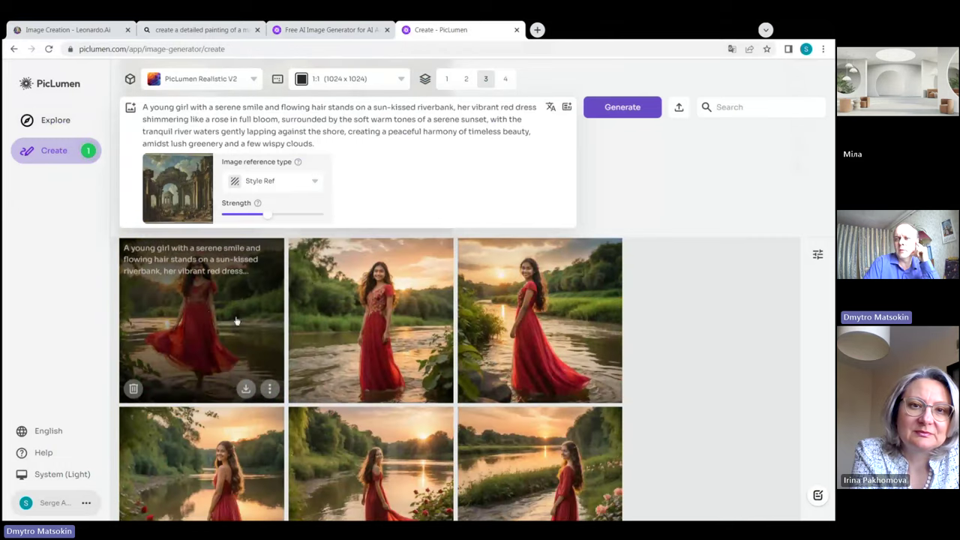
scroll(667, 304, down, 5)
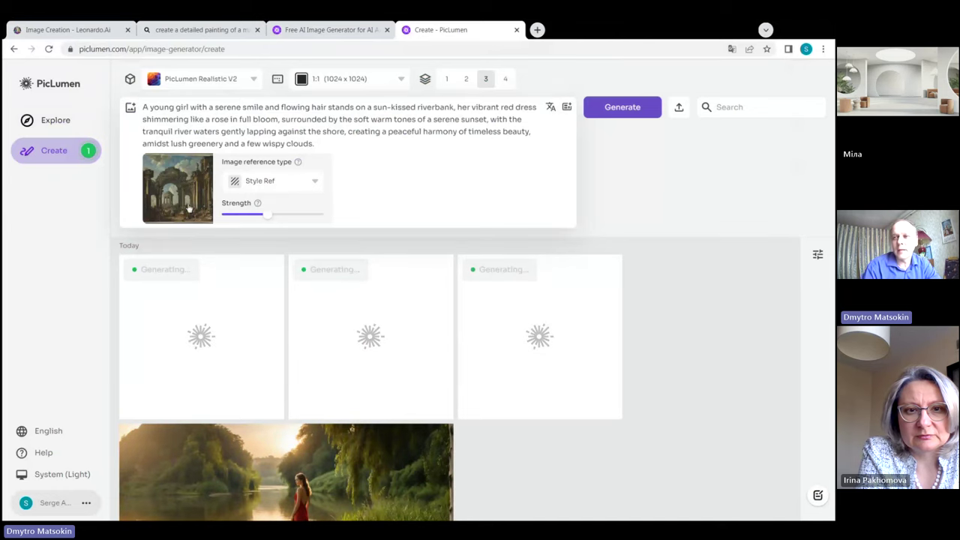
scroll(670, 338, down, 5)
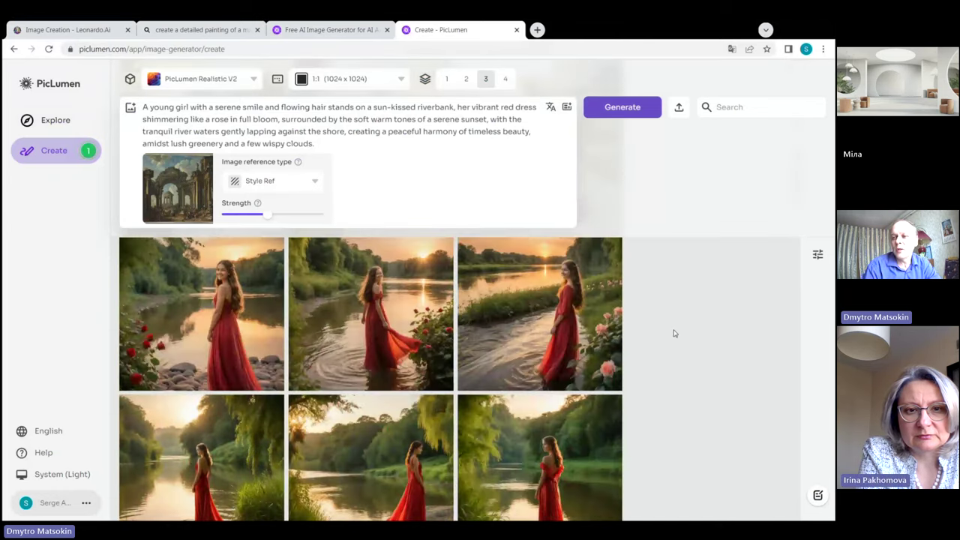
scroll(674, 330, down, 10)
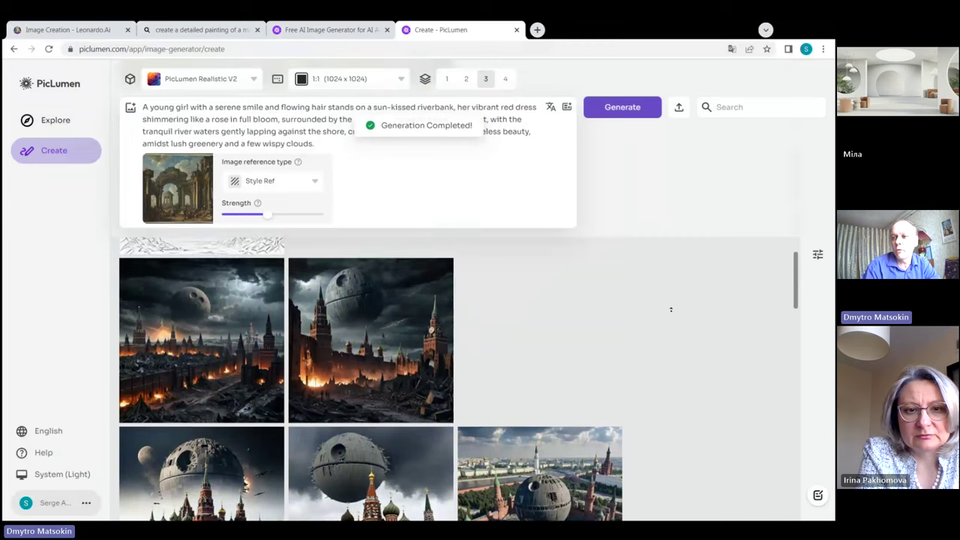
scroll(682, 322, up, 4)
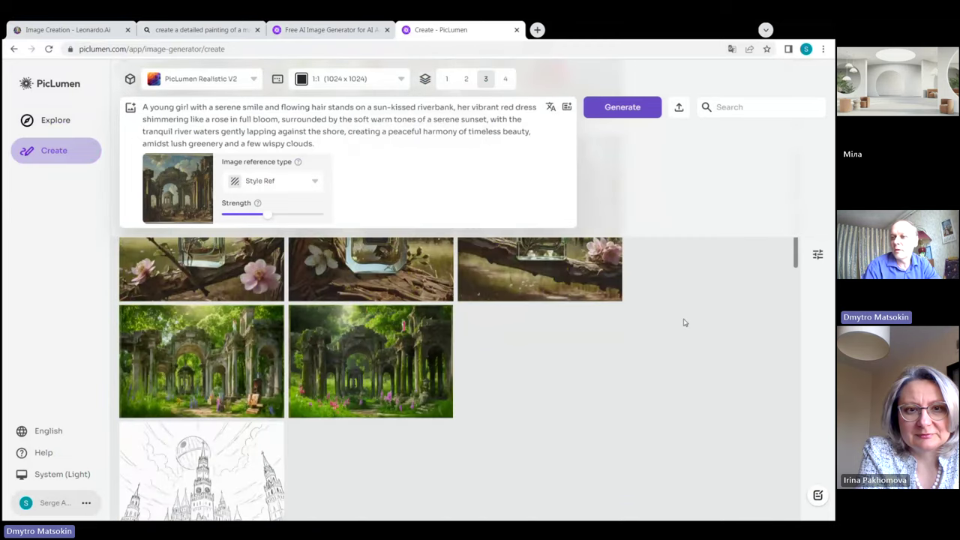
scroll(684, 323, up, 2)
scroll(684, 323, up, 1)
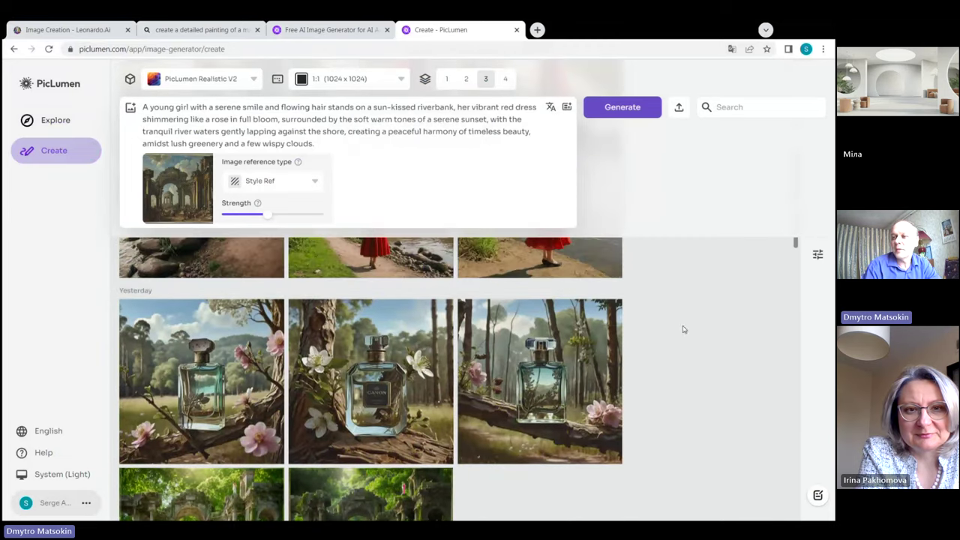
scroll(698, 370, down, 1)
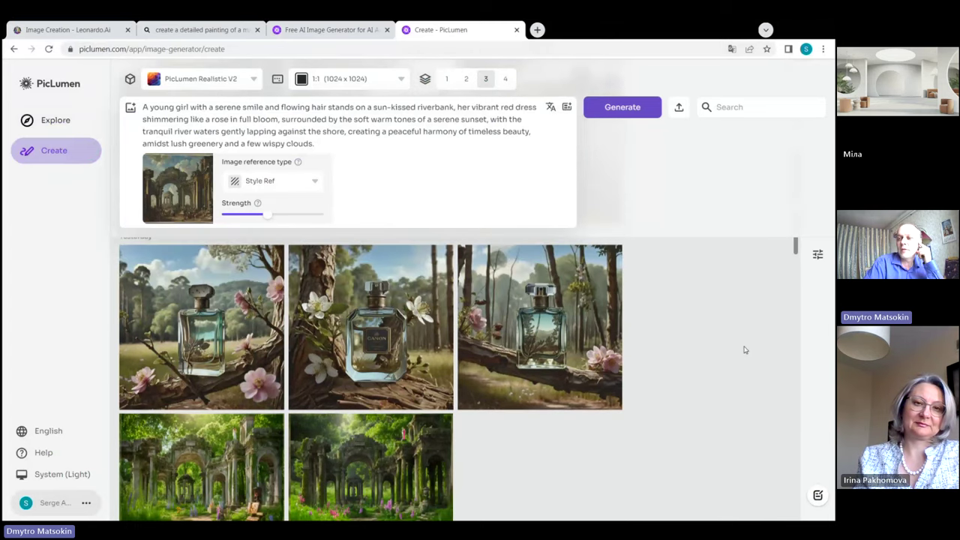
mouse_move(175, 213)
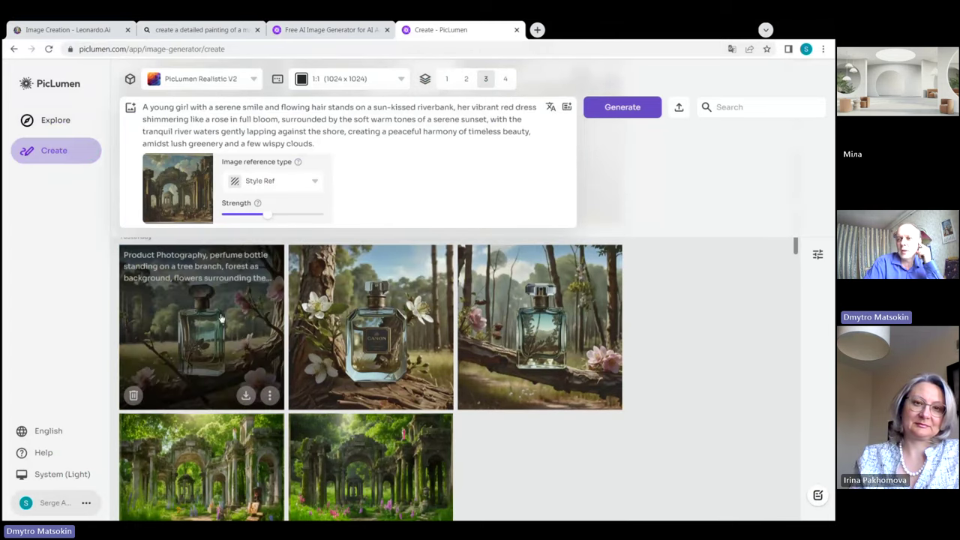
mouse_move(234, 347)
mouse_move(198, 467)
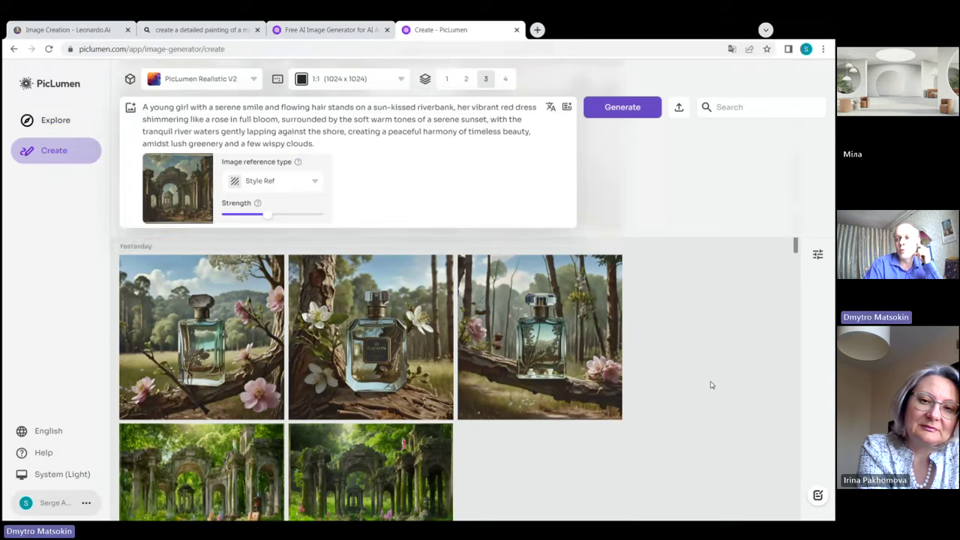
Find the new style-referenced batch in the gallery and inspect its middle image at full size.
scroll(716, 389, up, 5)
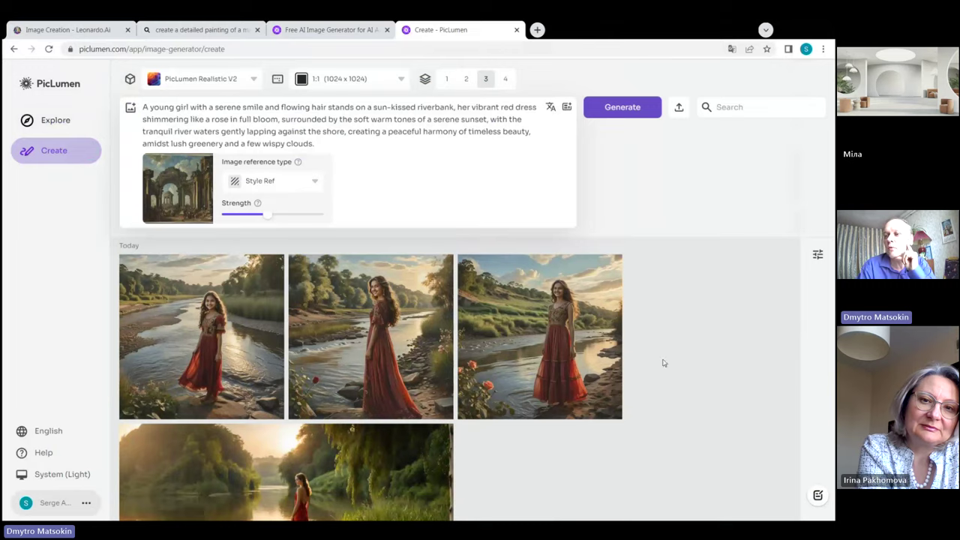
mouse_move(399, 313)
click(392, 326)
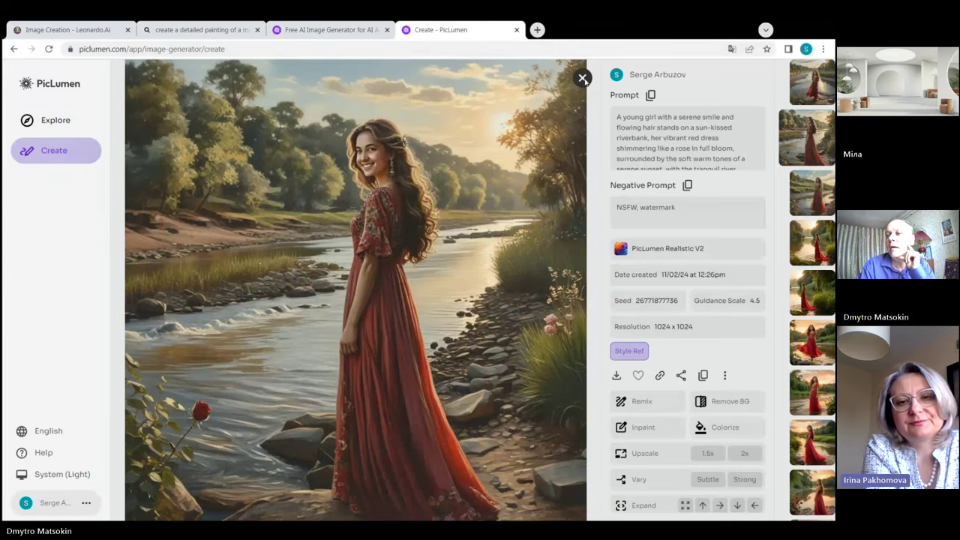
click(582, 78)
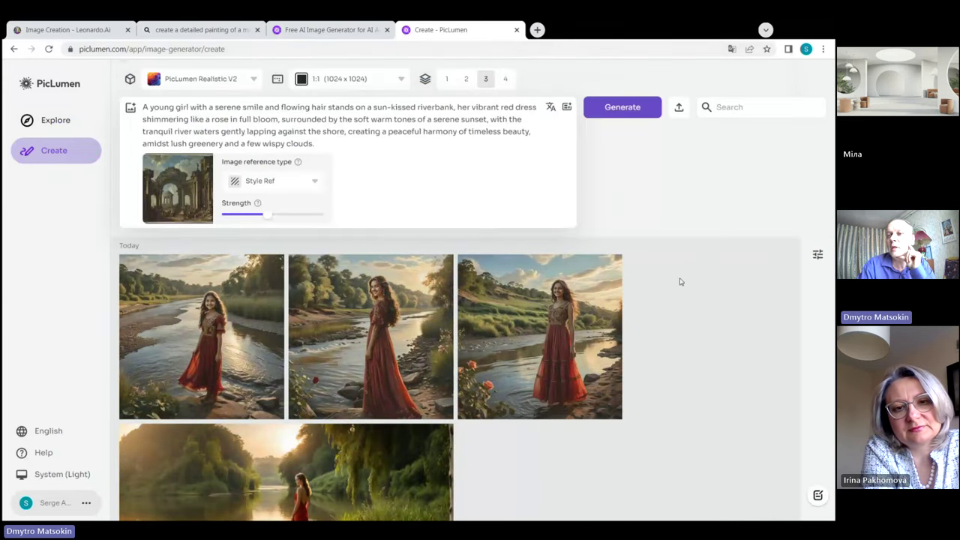
Replace the reference image with the sample painting The Scream and set its style strength to 0.9.
click(175, 186)
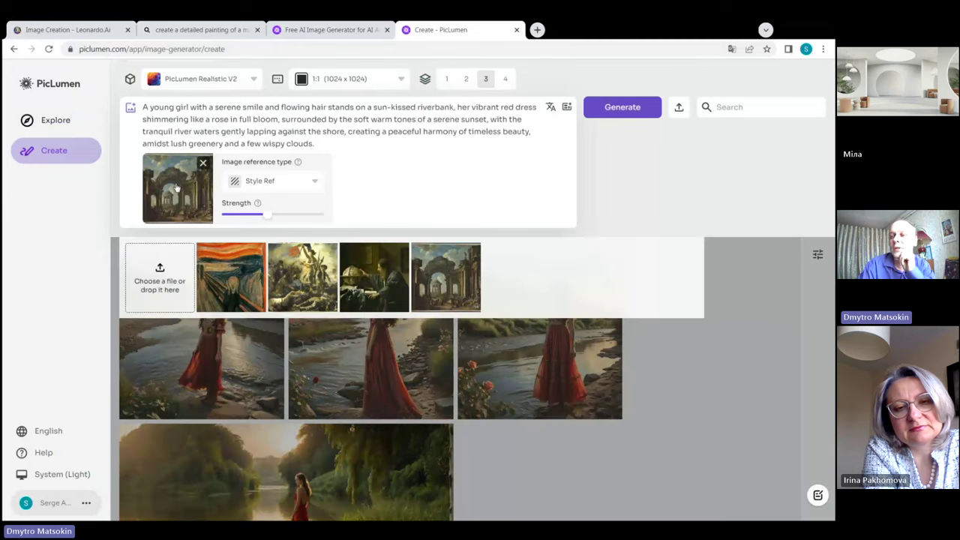
click(232, 279)
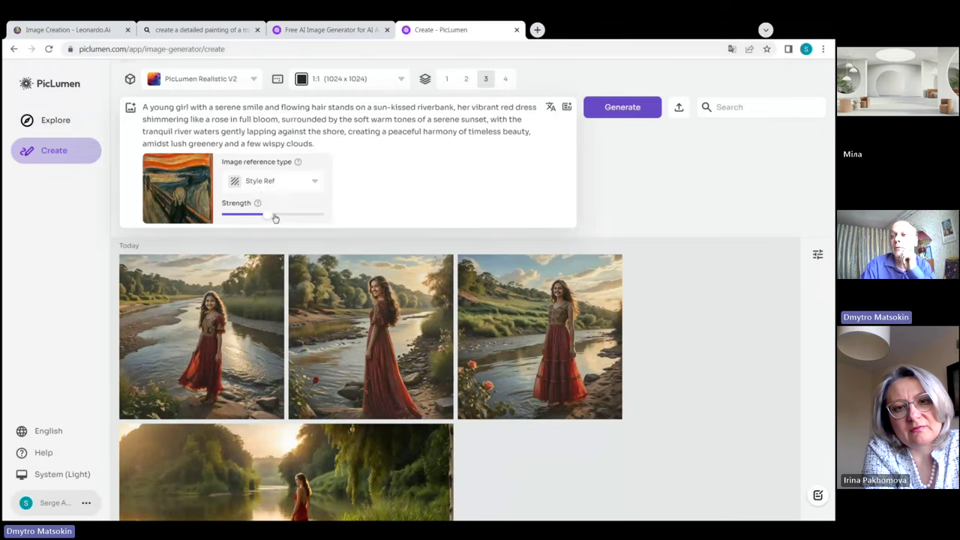
drag(266, 219, 311, 223)
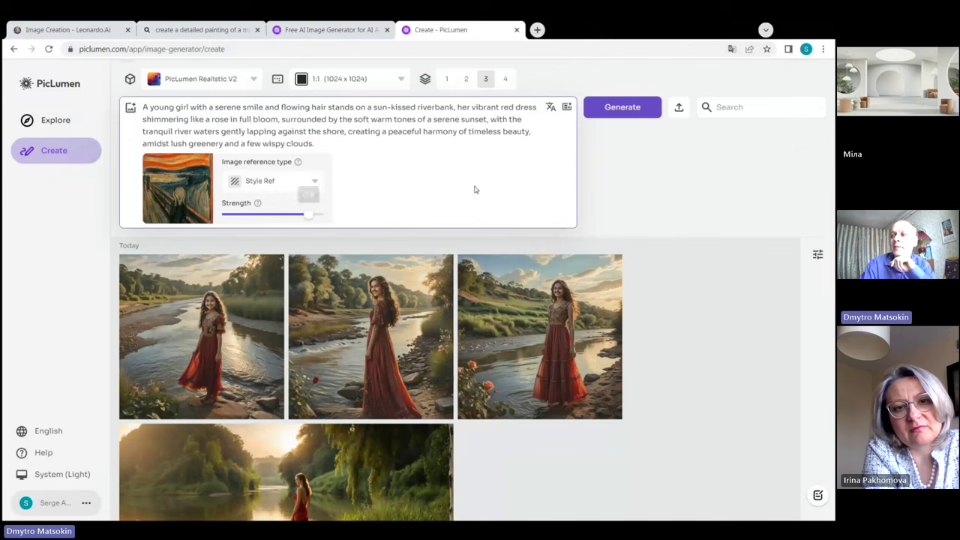
Generate three images styled after The Scream and inspect the first result at full size.
click(624, 110)
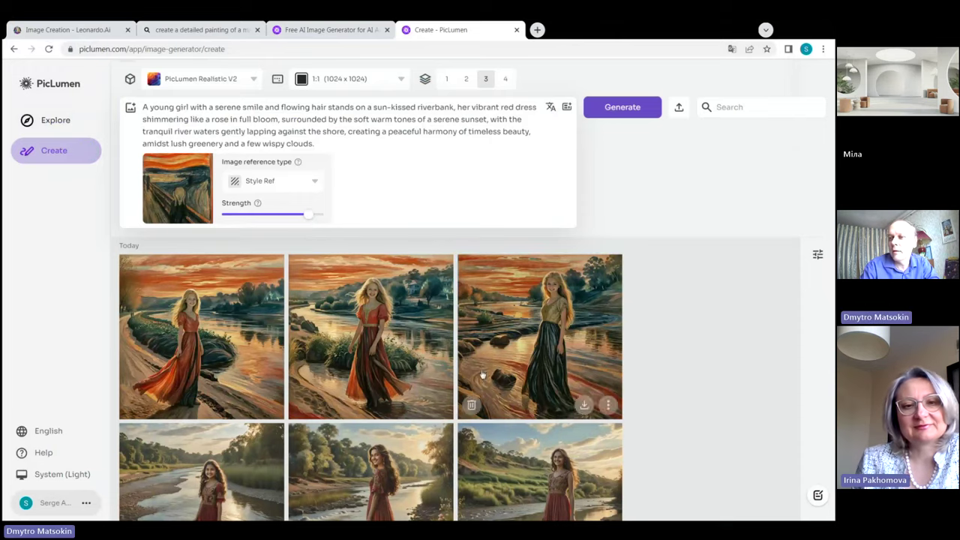
click(207, 328)
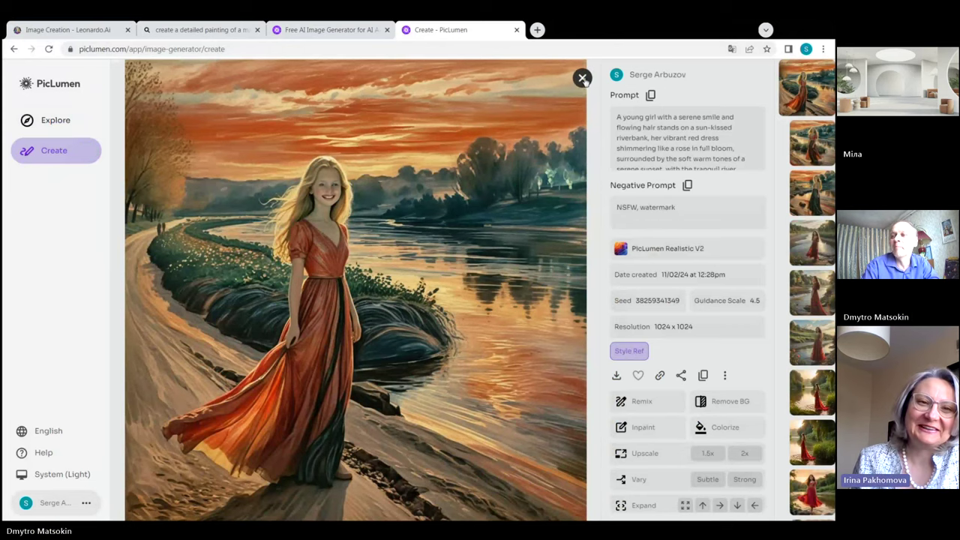
click(582, 79)
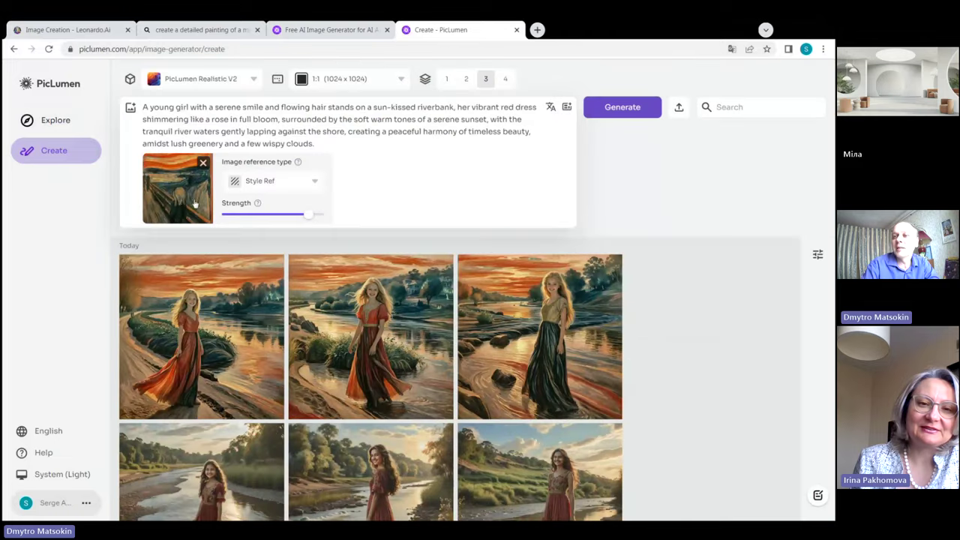
Replace the reference with the sample painting Liberty Leading the People as Content Ref, raise its strength close to maximum and generate three images.
click(203, 163)
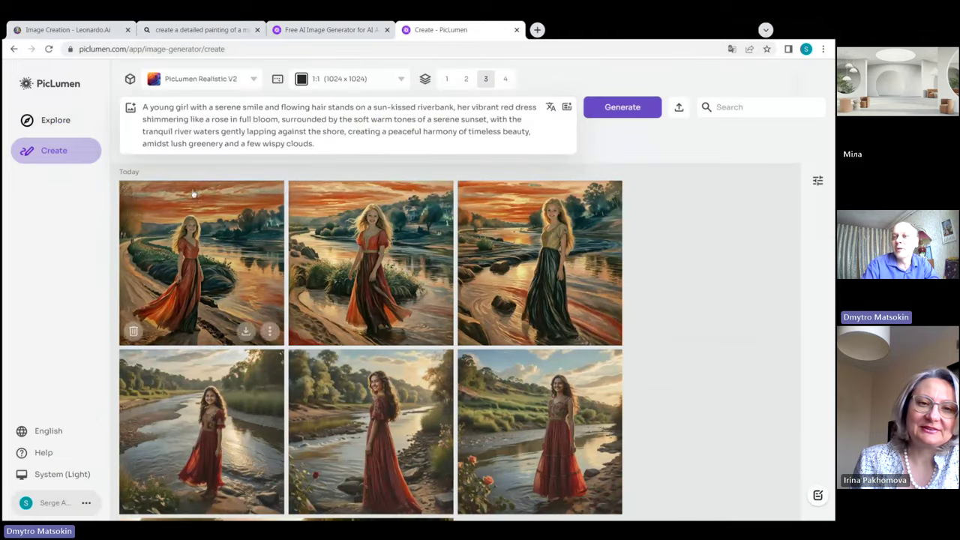
click(129, 109)
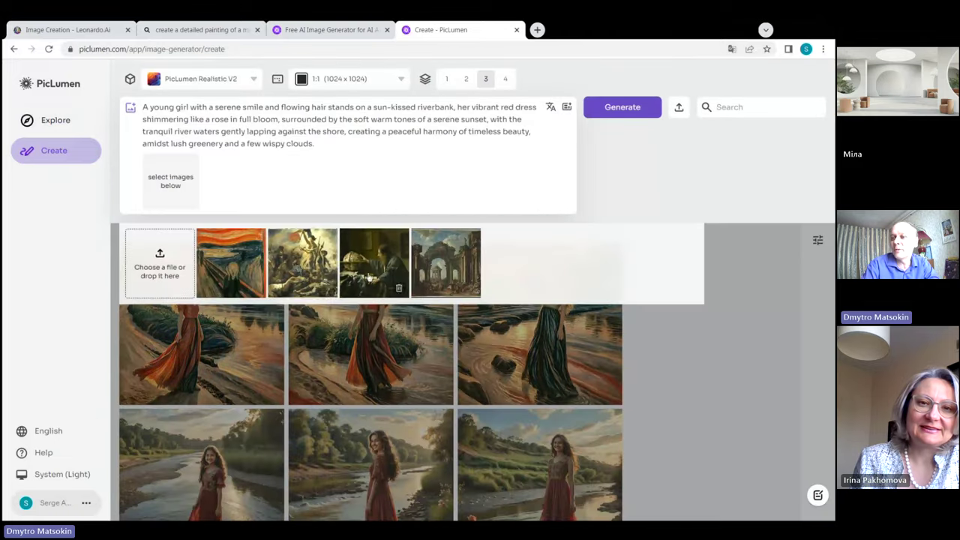
click(296, 261)
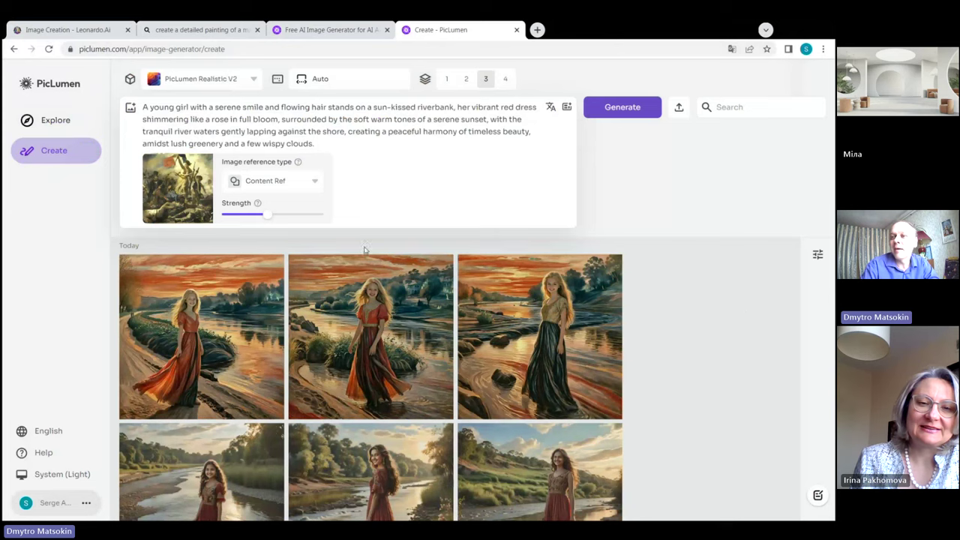
mouse_move(270, 218)
drag(270, 218, 326, 219)
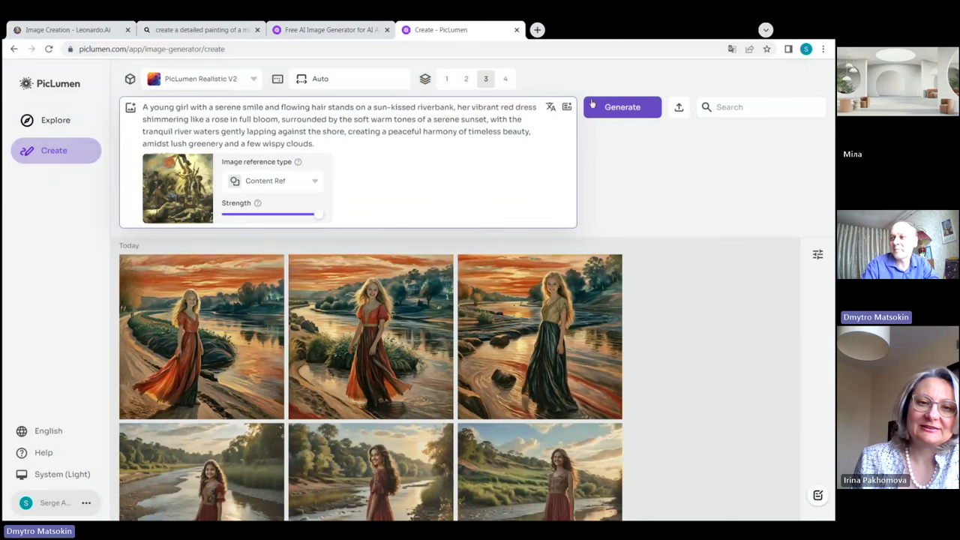
click(623, 108)
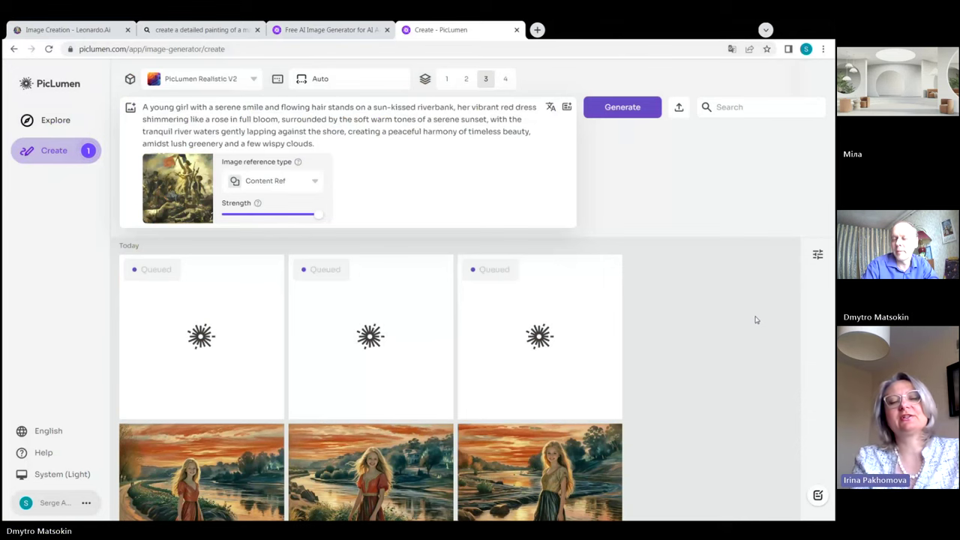
scroll(675, 365, down, 2)
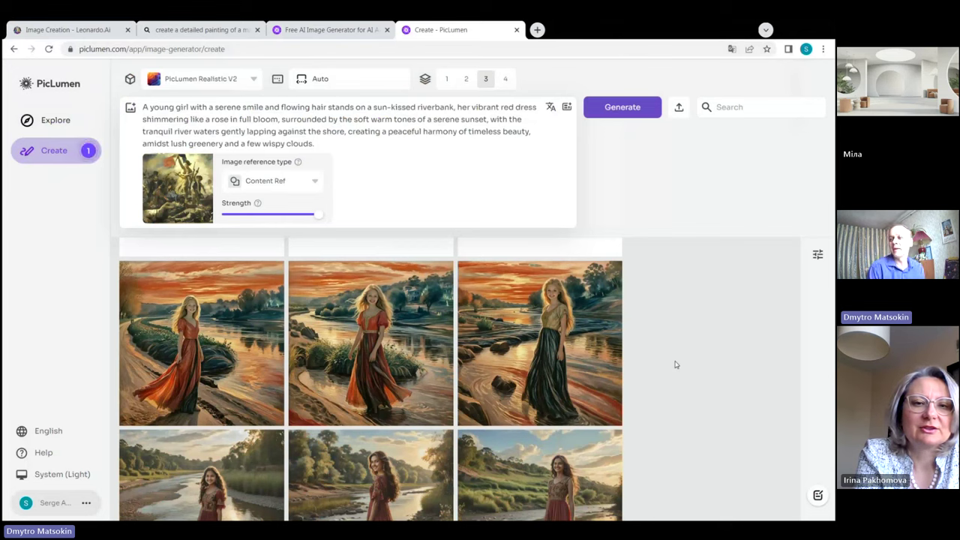
mouse_move(614, 378)
scroll(681, 361, down, 10)
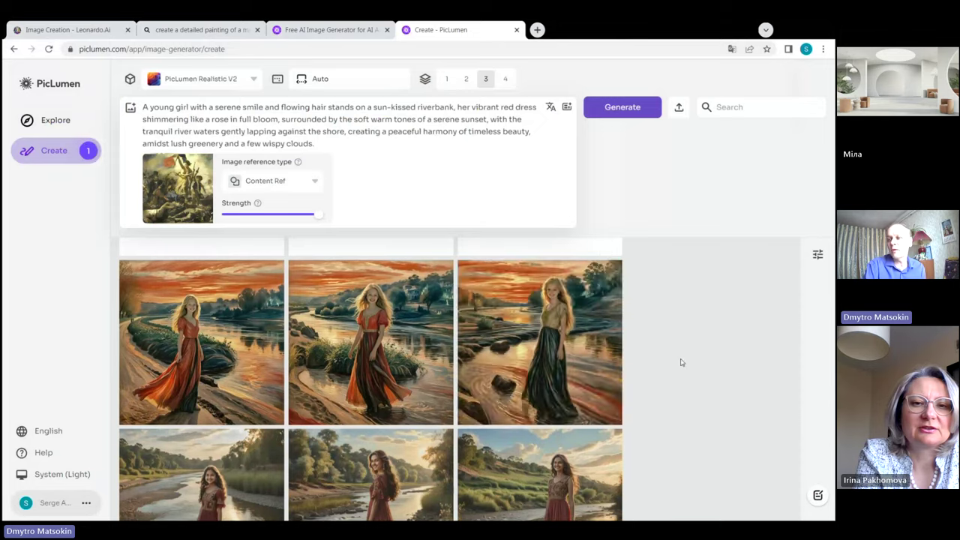
scroll(682, 362, down, 3)
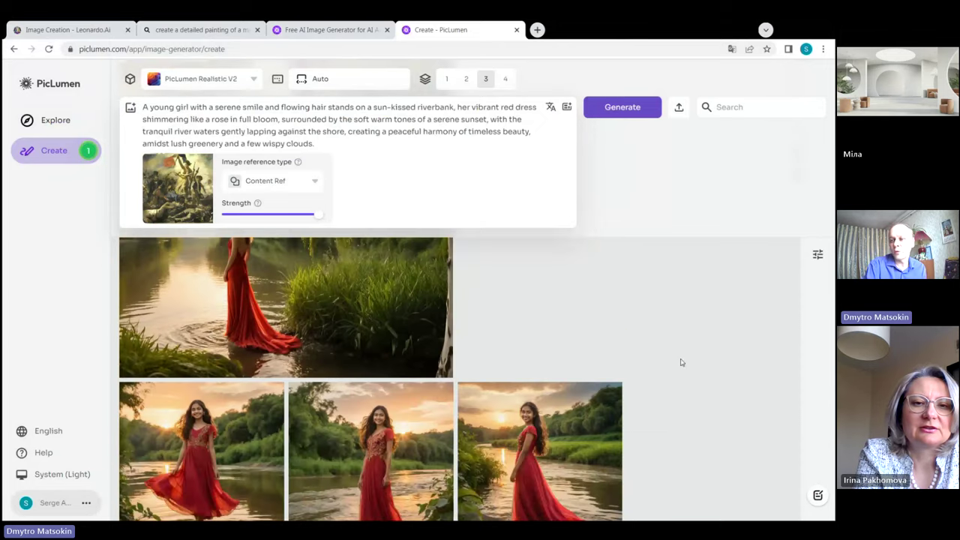
scroll(681, 360, up, 15)
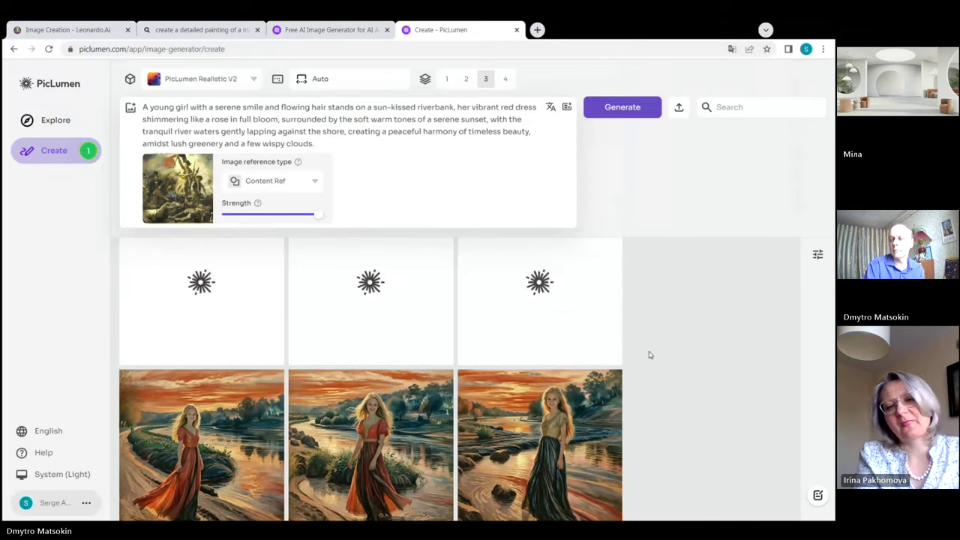
Check the daily fast hours in the usage dashboard, then return to image creation and inspect the middle image of the content-referenced batch.
click(76, 514)
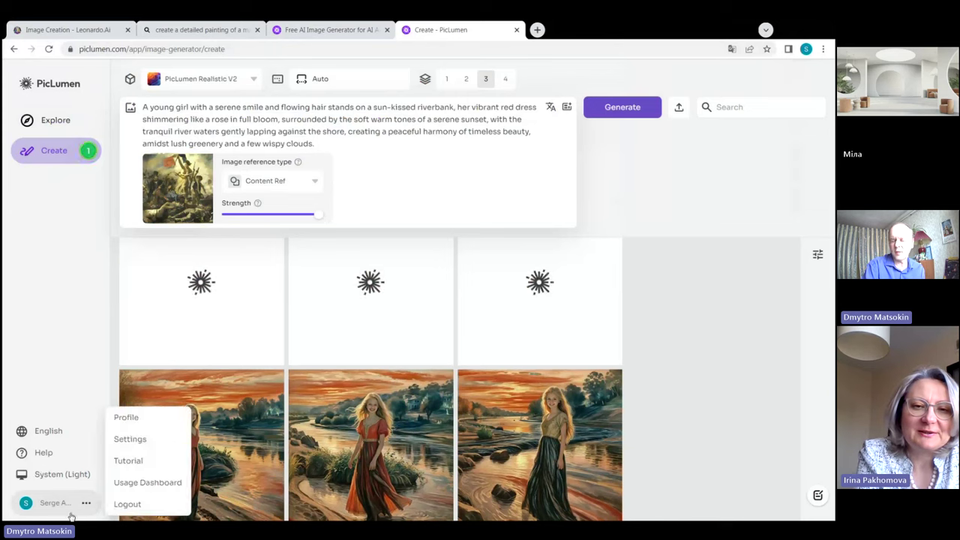
click(178, 484)
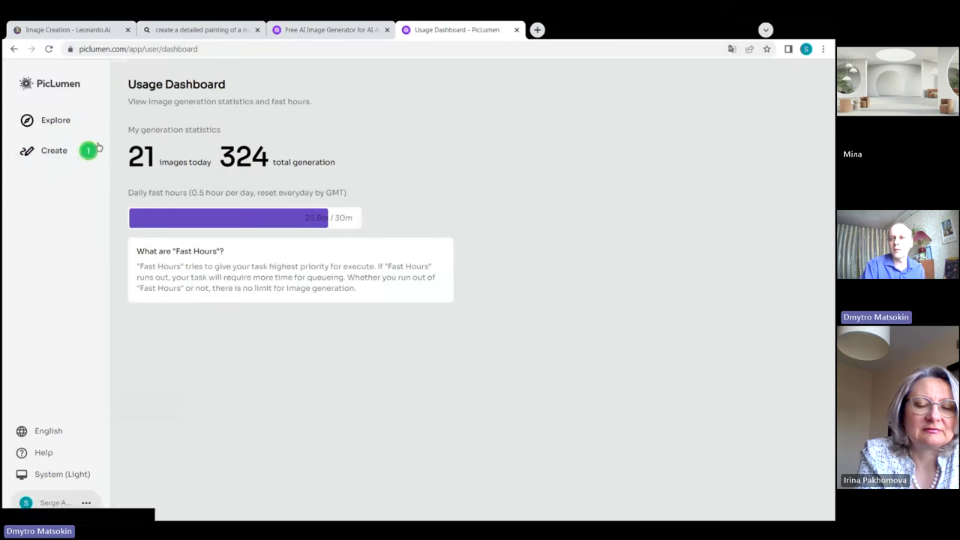
click(51, 156)
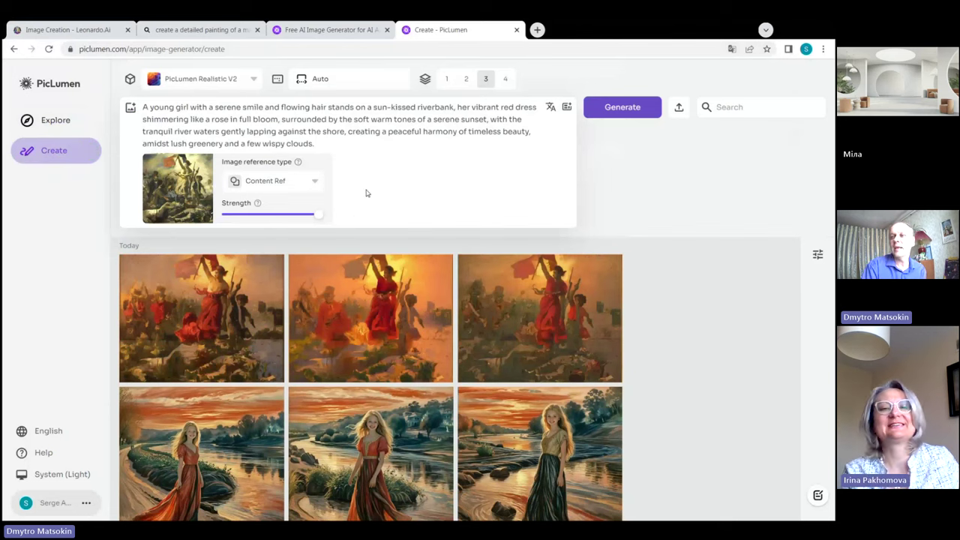
click(383, 320)
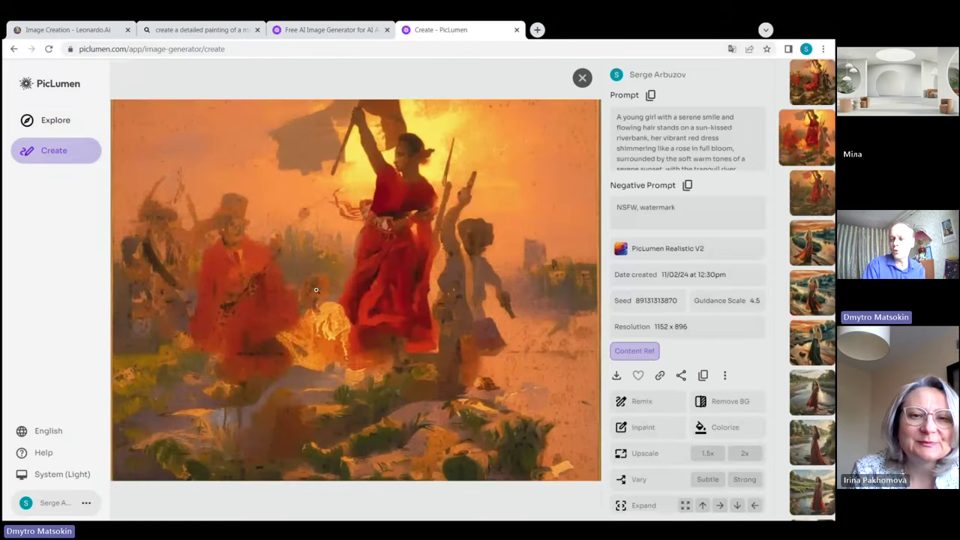
click(582, 78)
Switch the Liberty painting's reference type to Style Ref and generate three images from the same prompt.
click(312, 182)
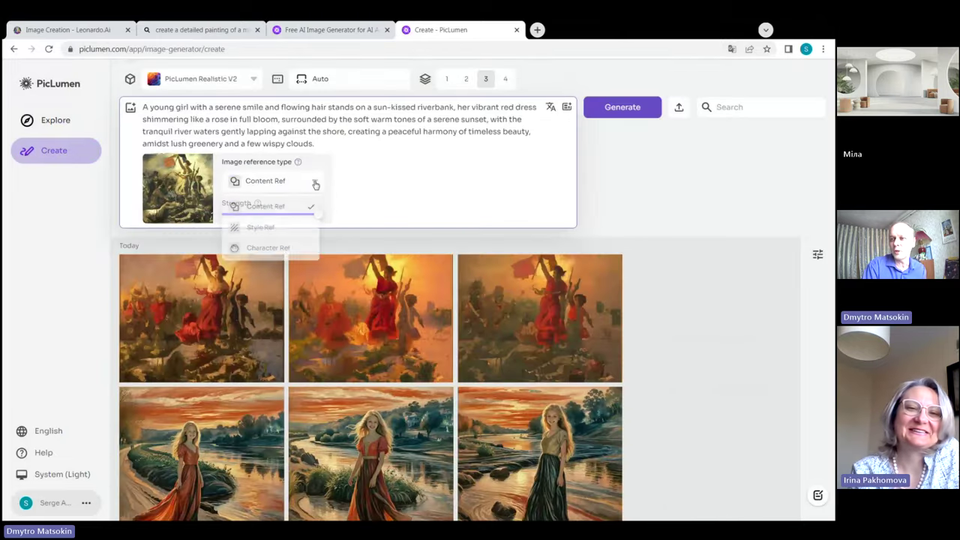
click(280, 229)
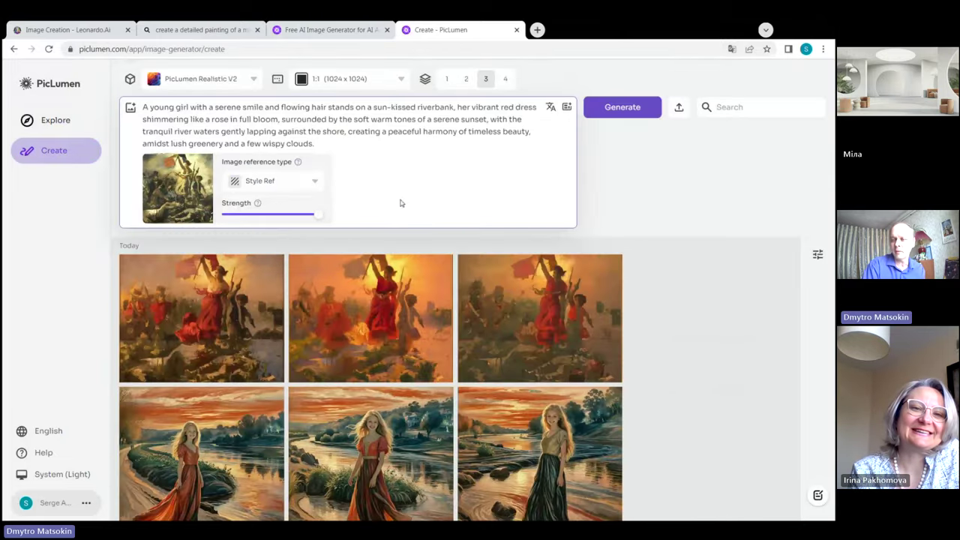
click(624, 111)
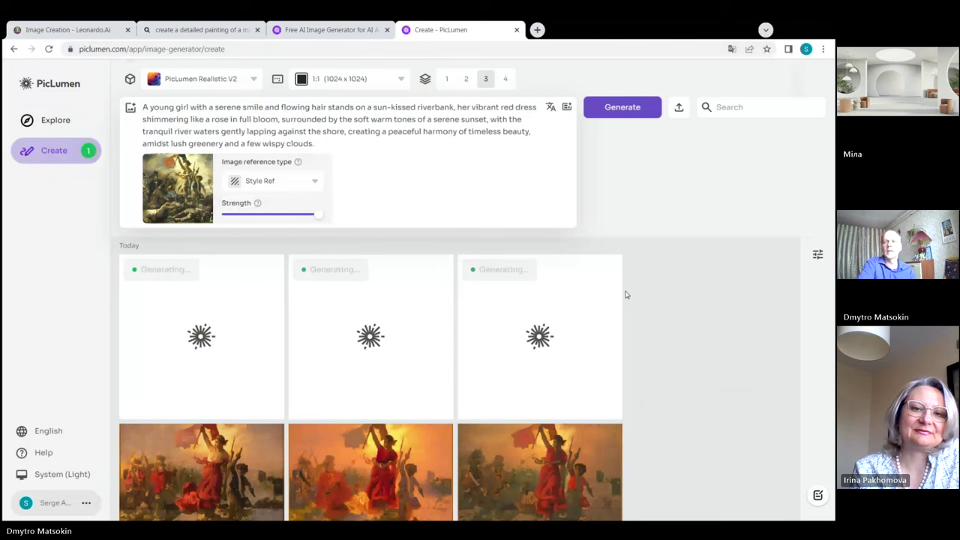
mouse_move(150, 193)
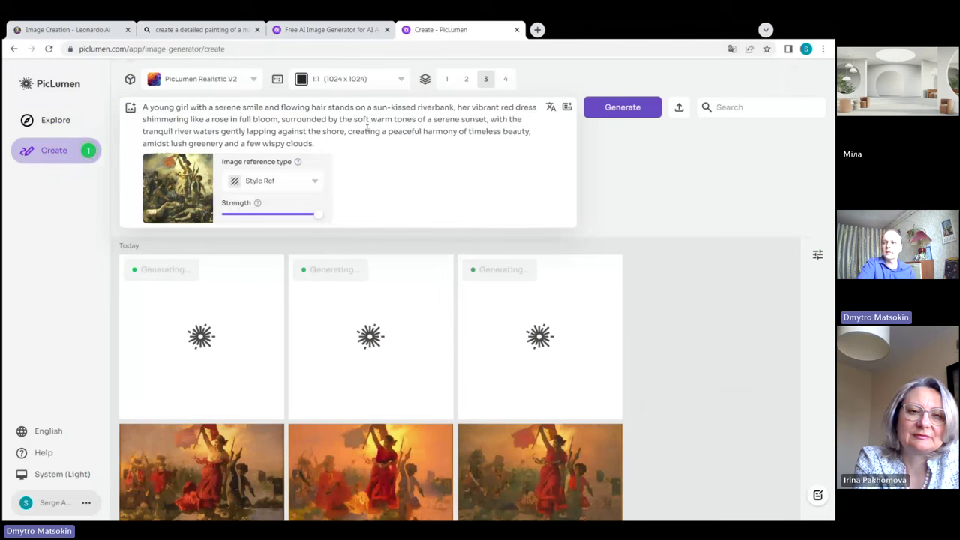
click(319, 184)
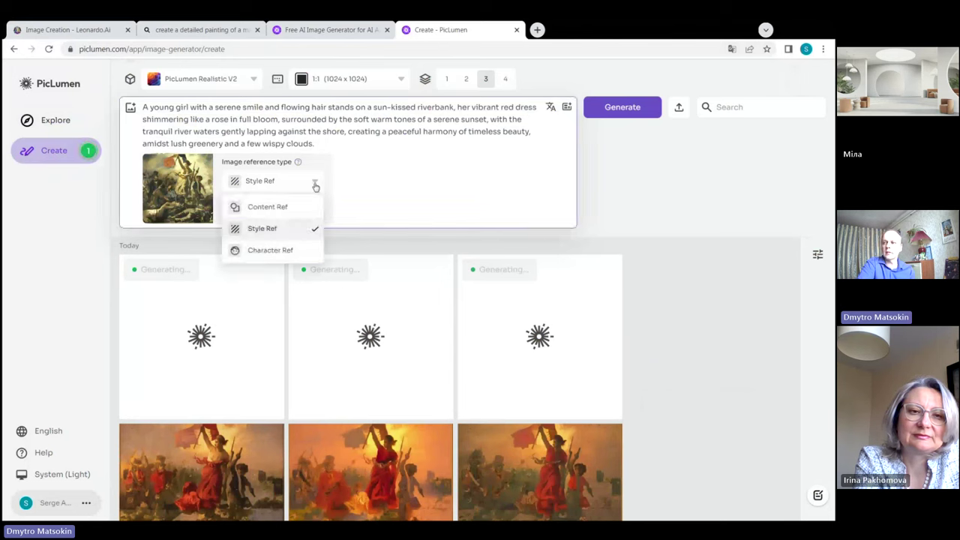
click(315, 185)
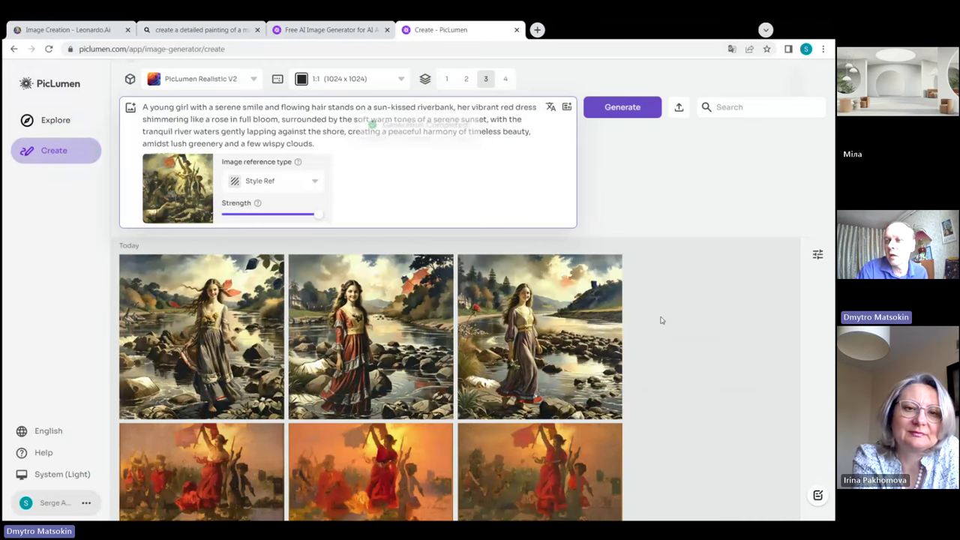
Inspect the first and middle images of the new Liberty-styled batch at full size.
click(227, 334)
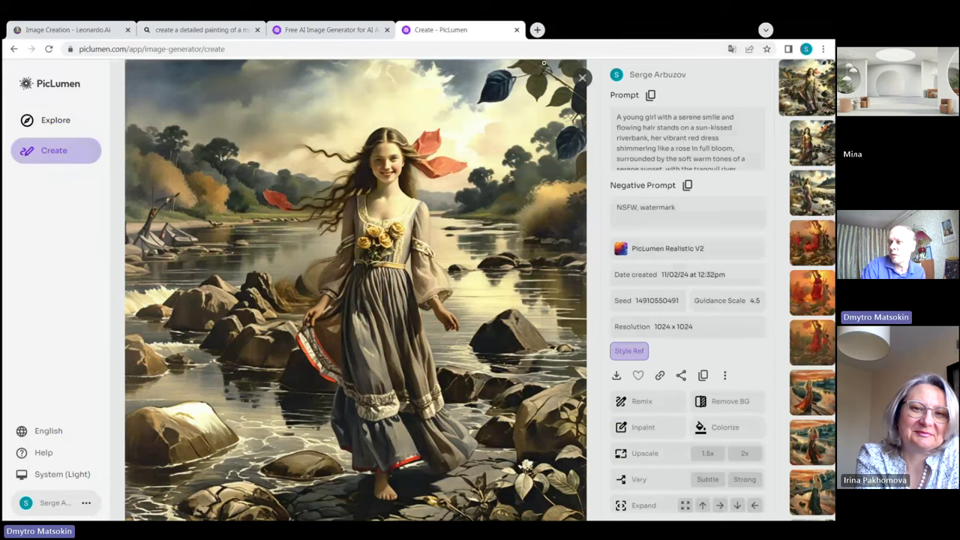
click(583, 78)
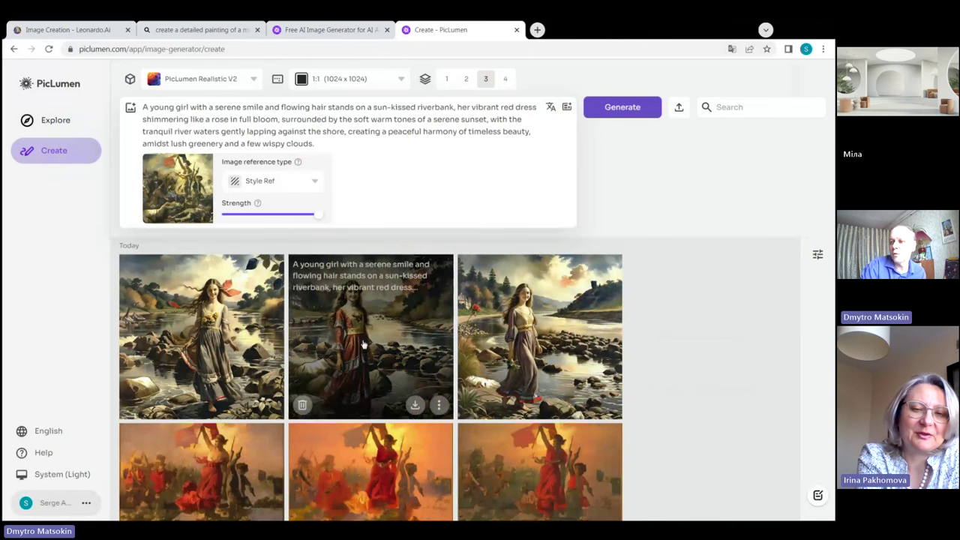
click(361, 339)
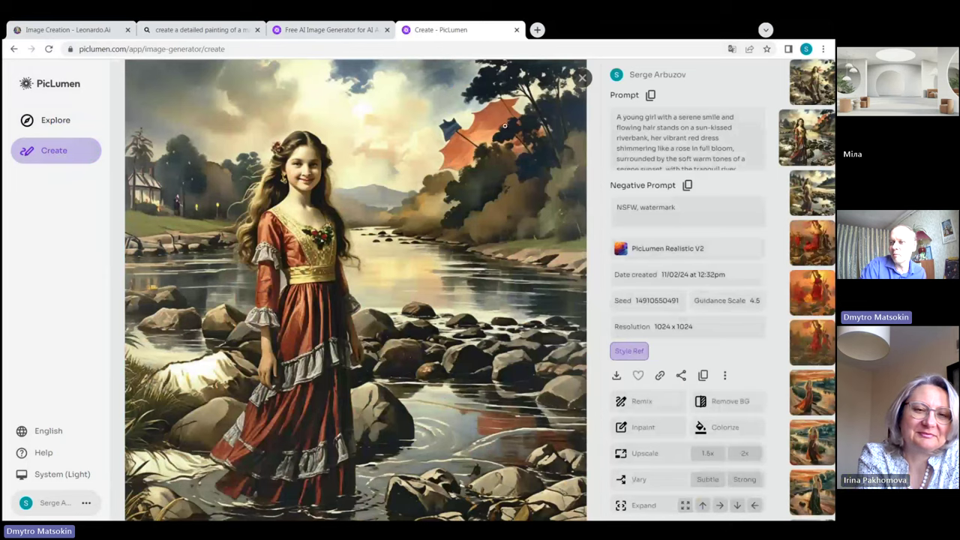
click(582, 79)
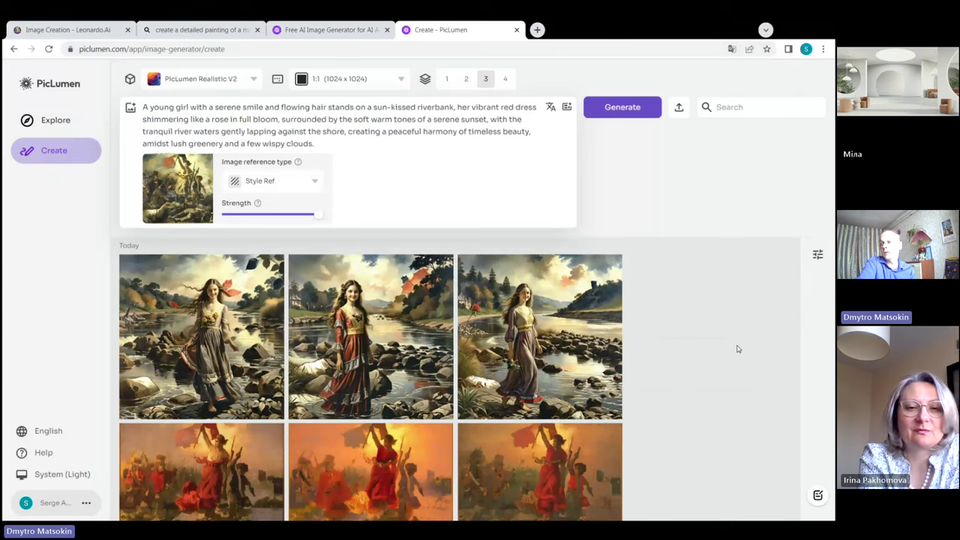
Switch the model to FLUX.1-schnell and generate three images from the riverbank girl prompt to compare with the previous batch.
click(255, 80)
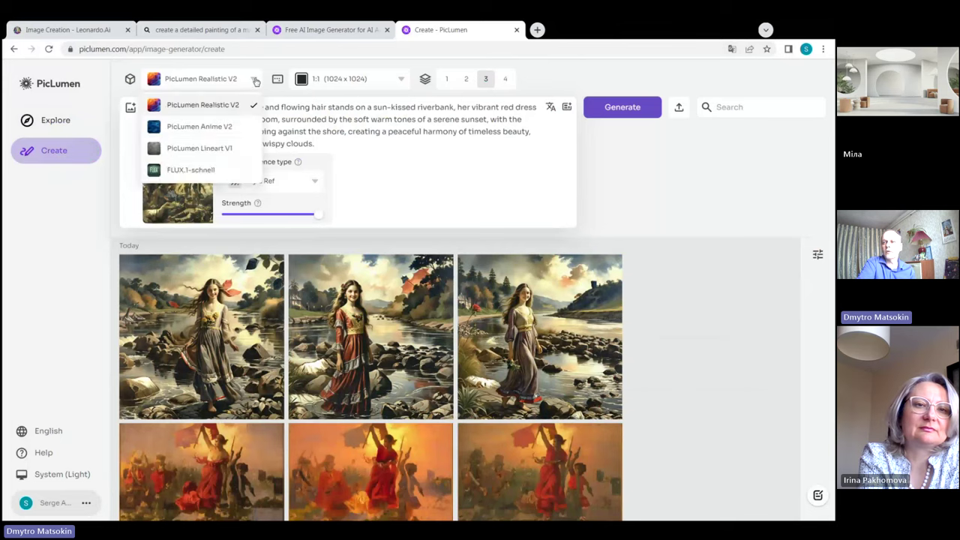
click(188, 170)
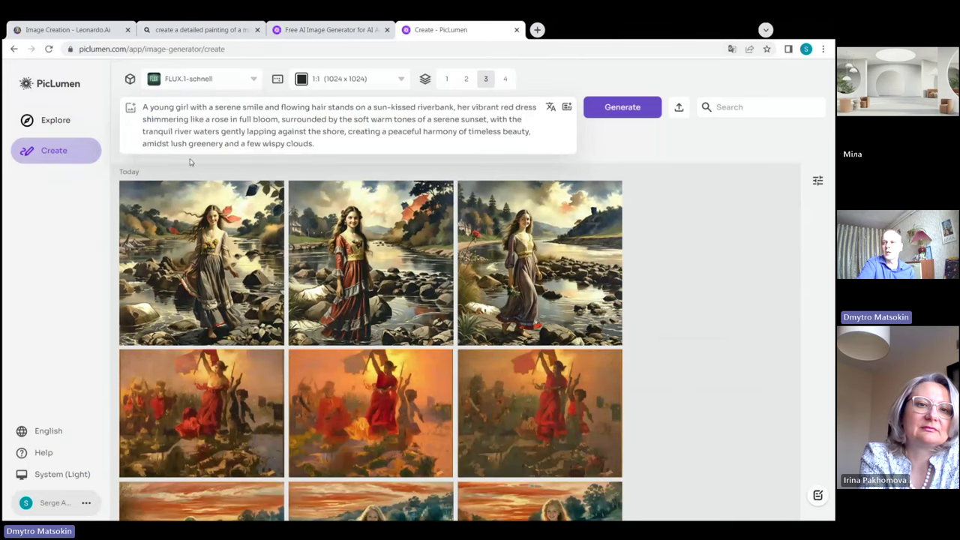
click(621, 109)
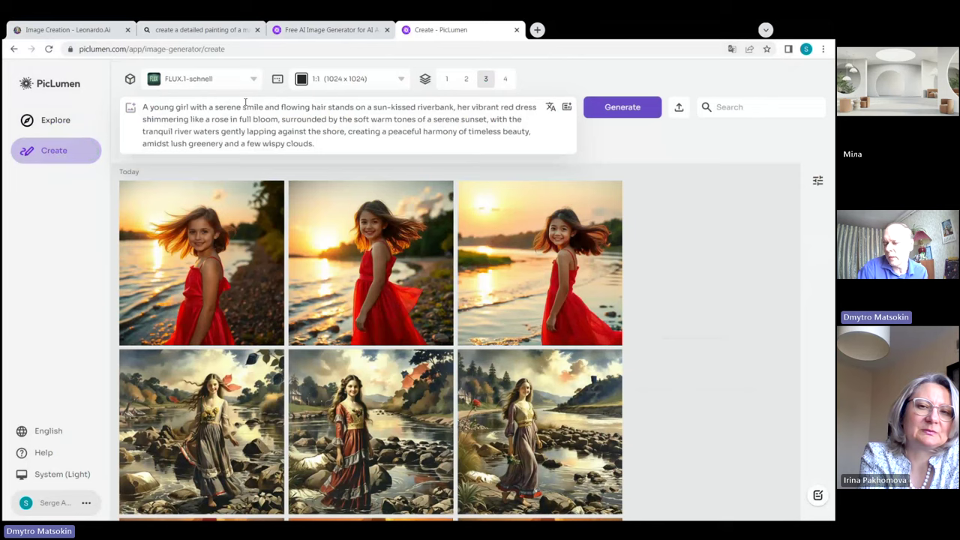
mouse_move(363, 208)
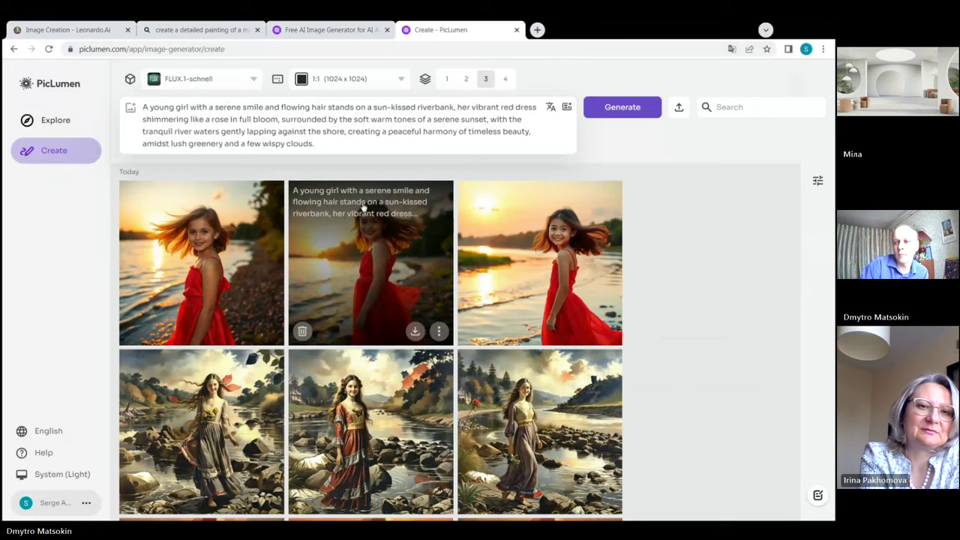
mouse_move(209, 416)
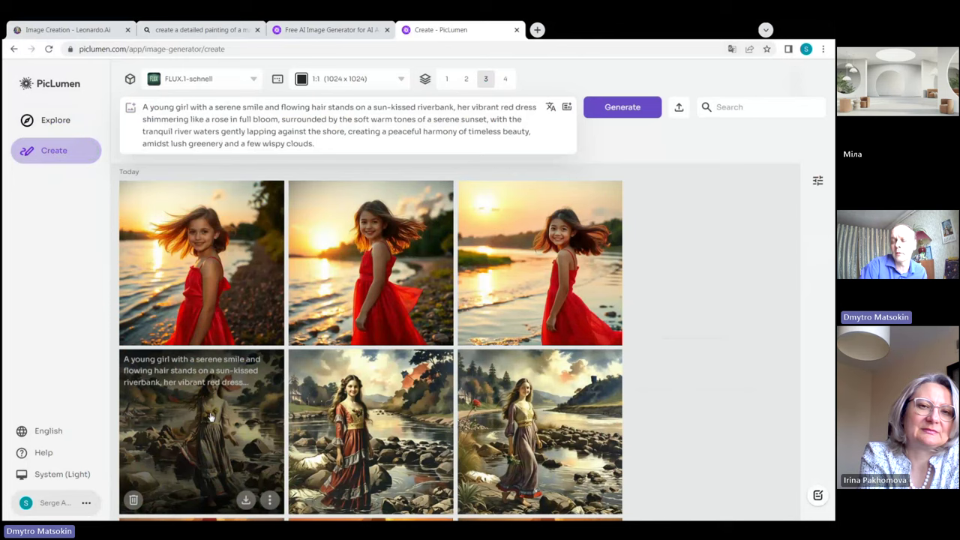
Generate three images of the same prompt with the PicLumen Lineart V1 model and open the Explore gallery.
click(255, 81)
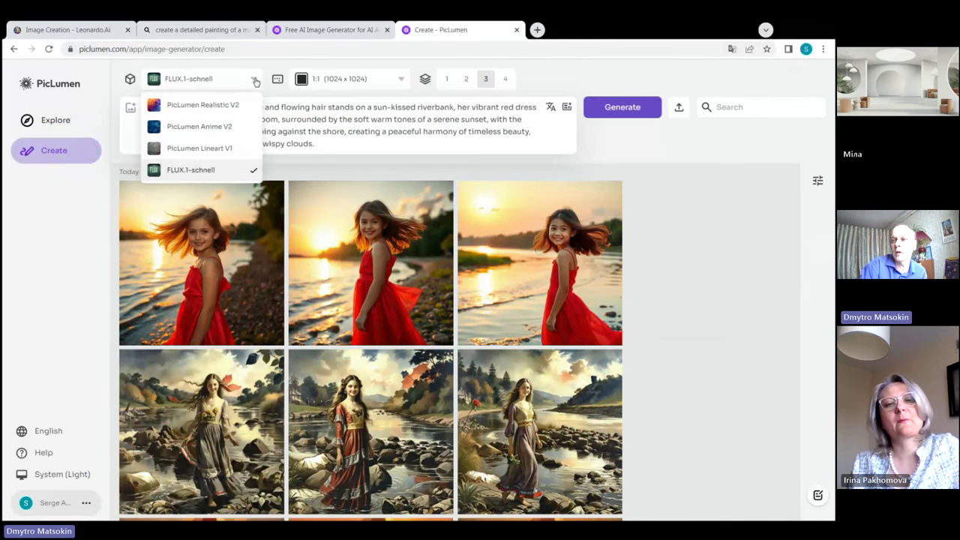
click(225, 150)
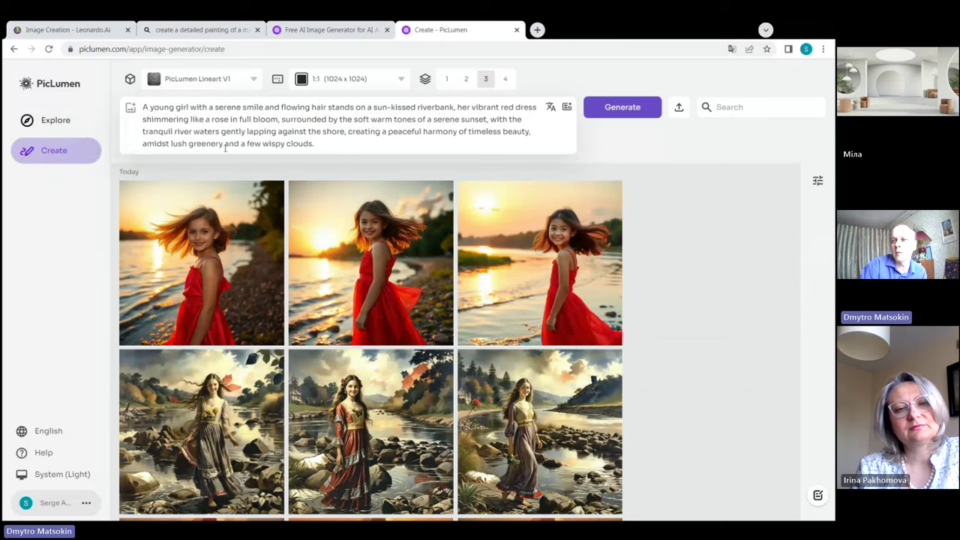
click(621, 110)
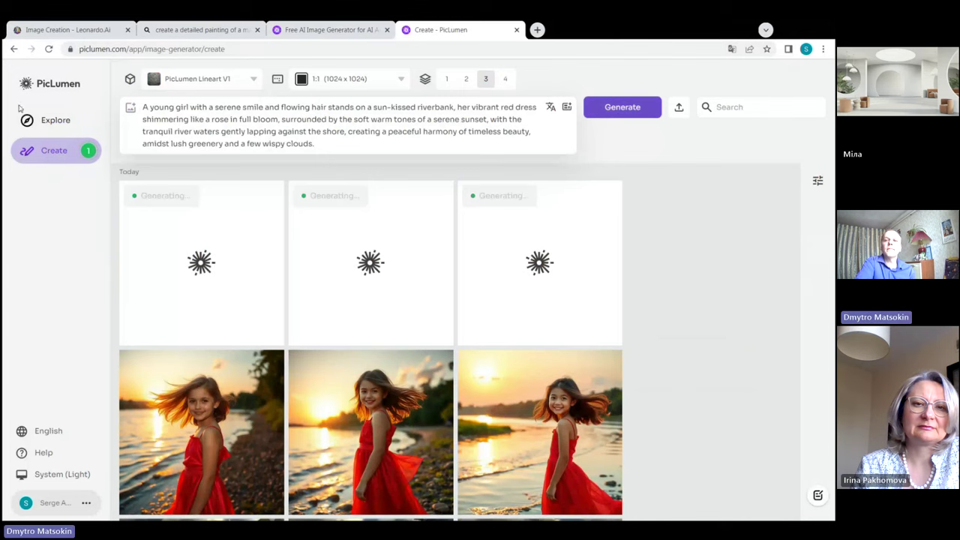
click(61, 124)
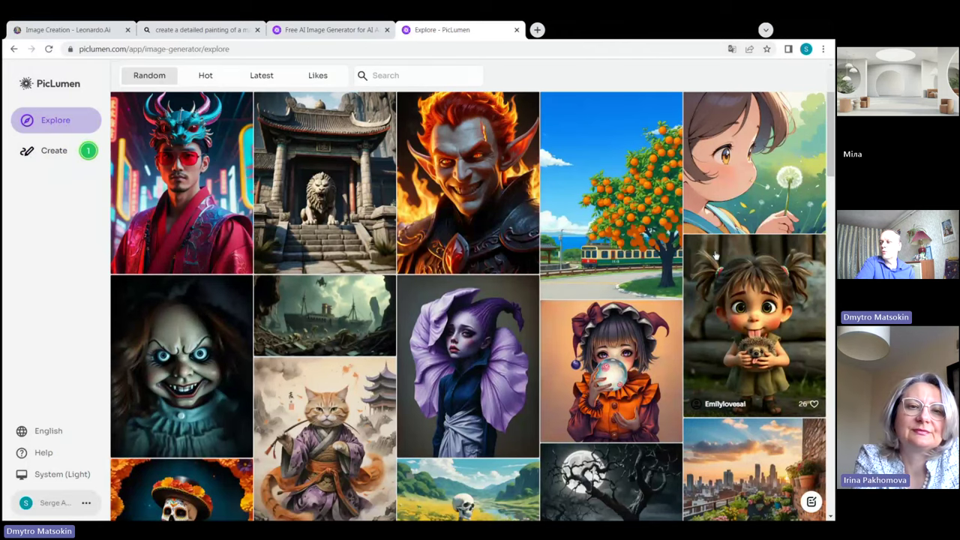
Browse the community images in the Random selection of the Explore gallery and return to its beginning.
scroll(717, 257, down, 4)
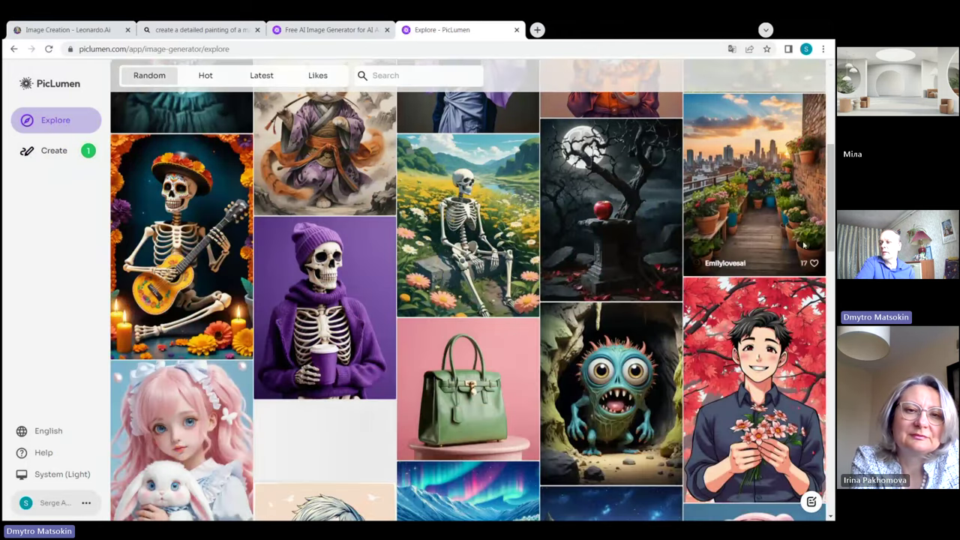
scroll(732, 248, down, 3)
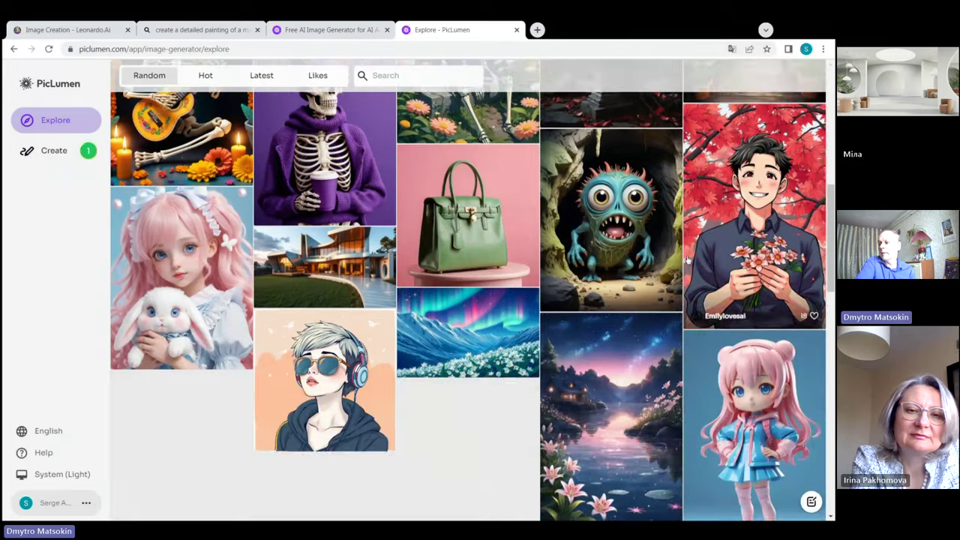
scroll(720, 244, down, 3)
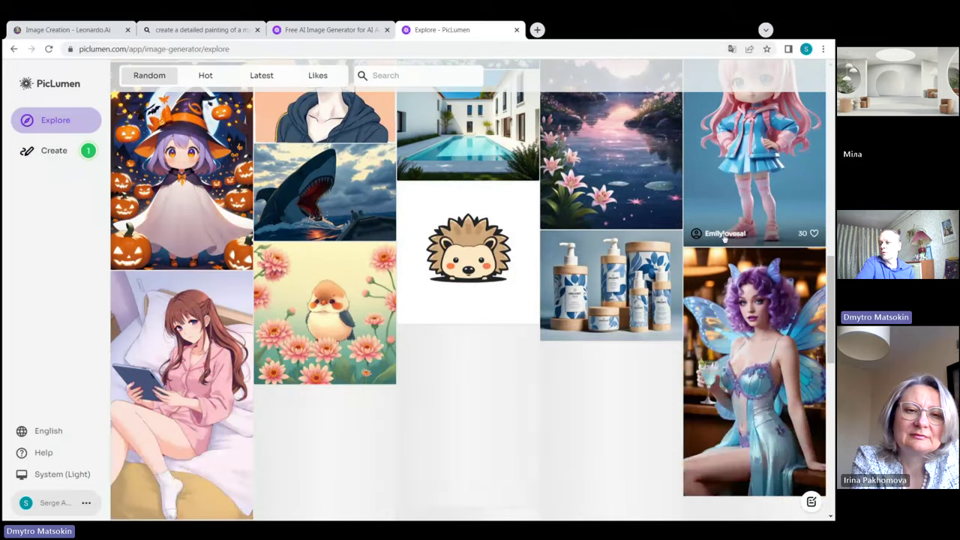
scroll(743, 229, down, 4)
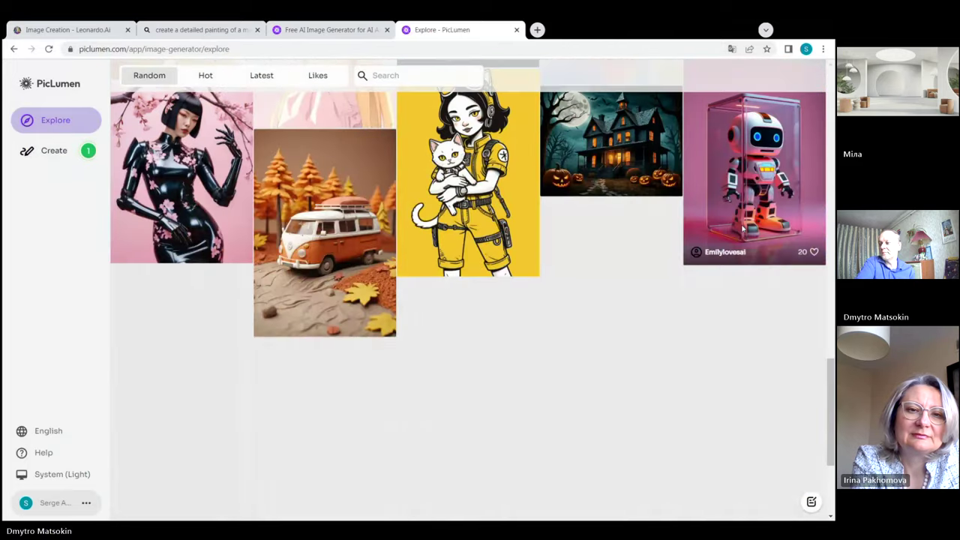
scroll(743, 229, down, 3)
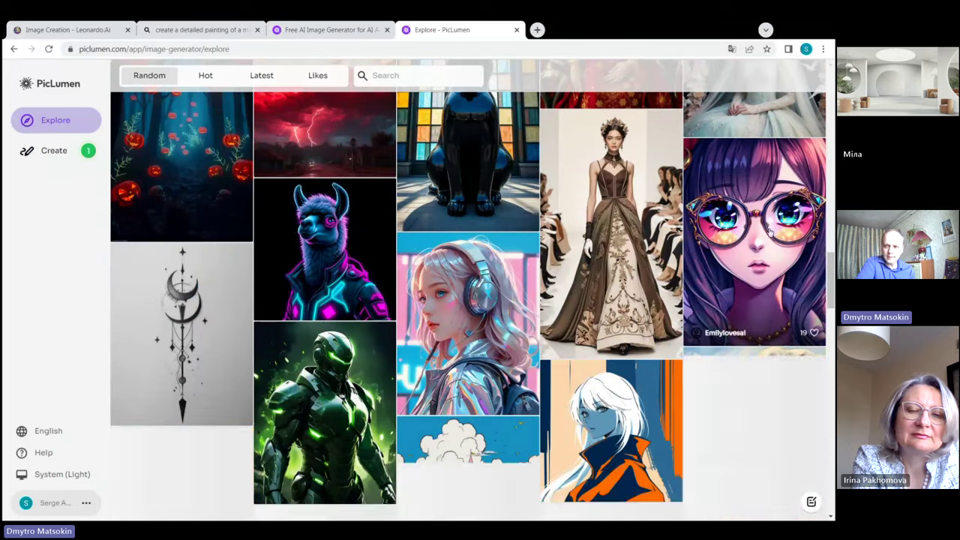
scroll(719, 224, down, 2)
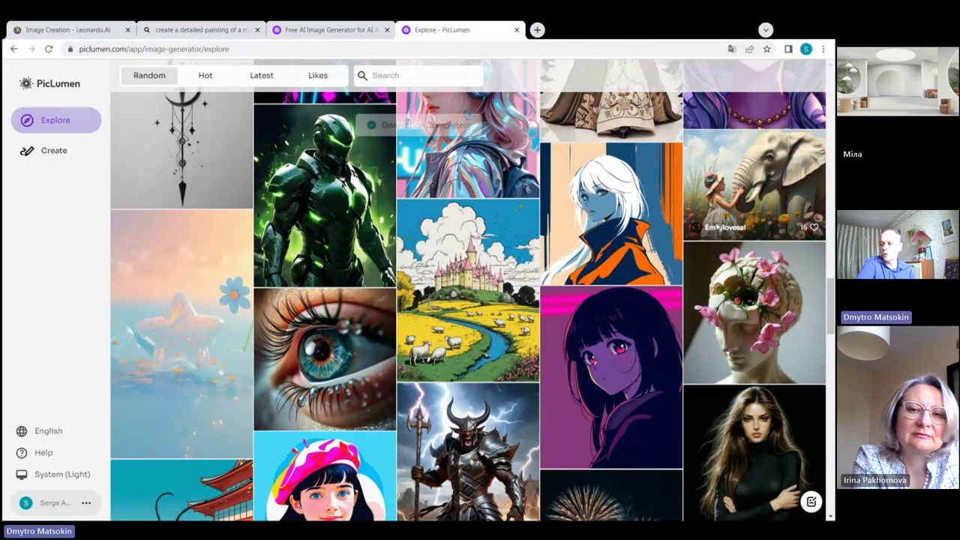
scroll(675, 230, down, 2)
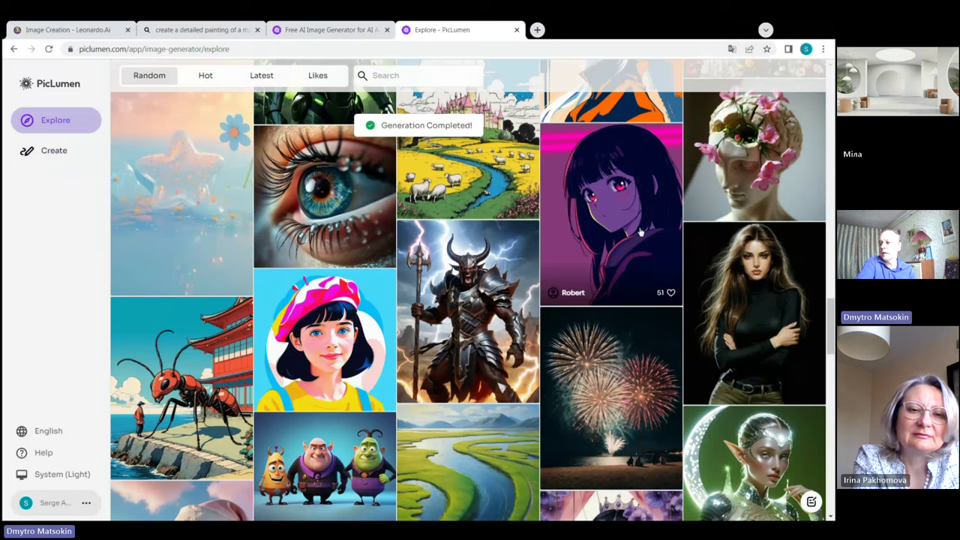
scroll(641, 233, up, 2)
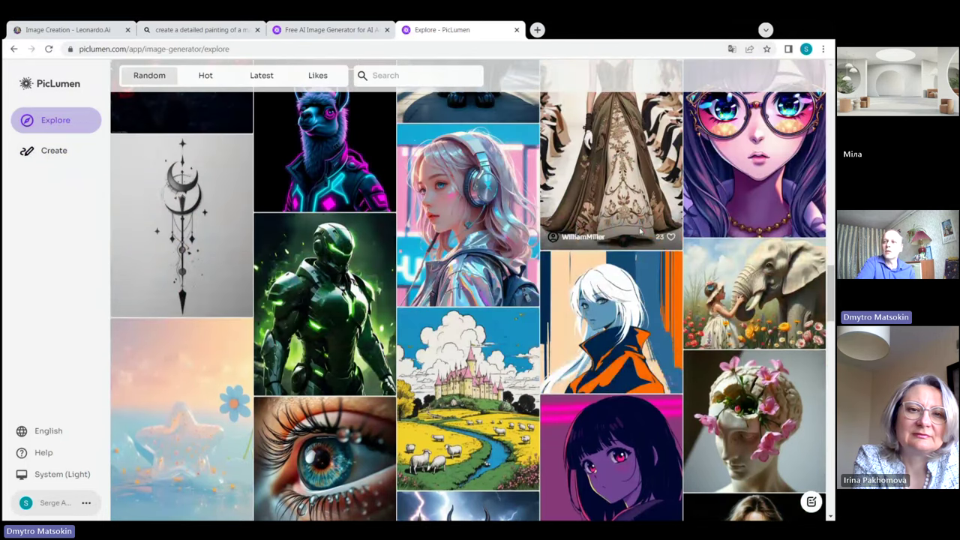
scroll(641, 233, up, 5)
scroll(641, 232, up, 5)
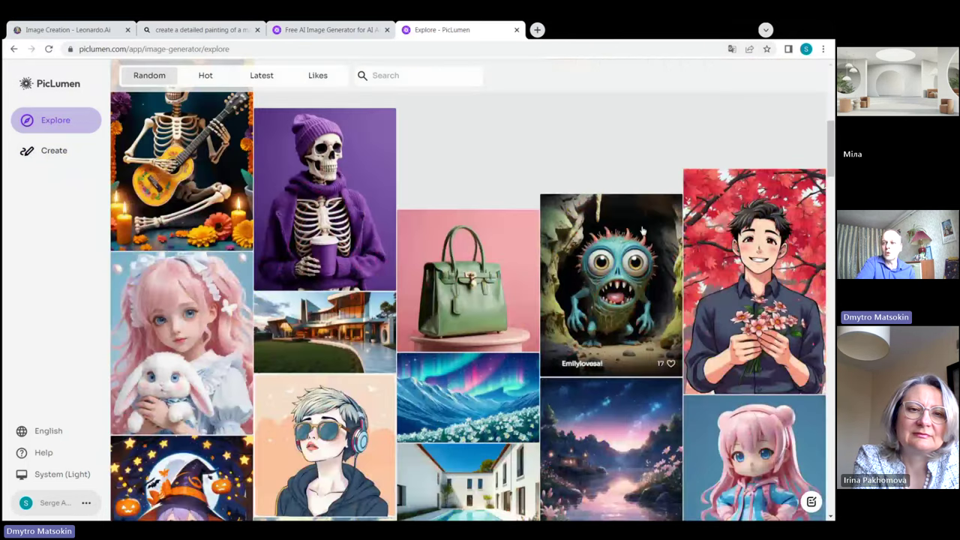
click(48, 126)
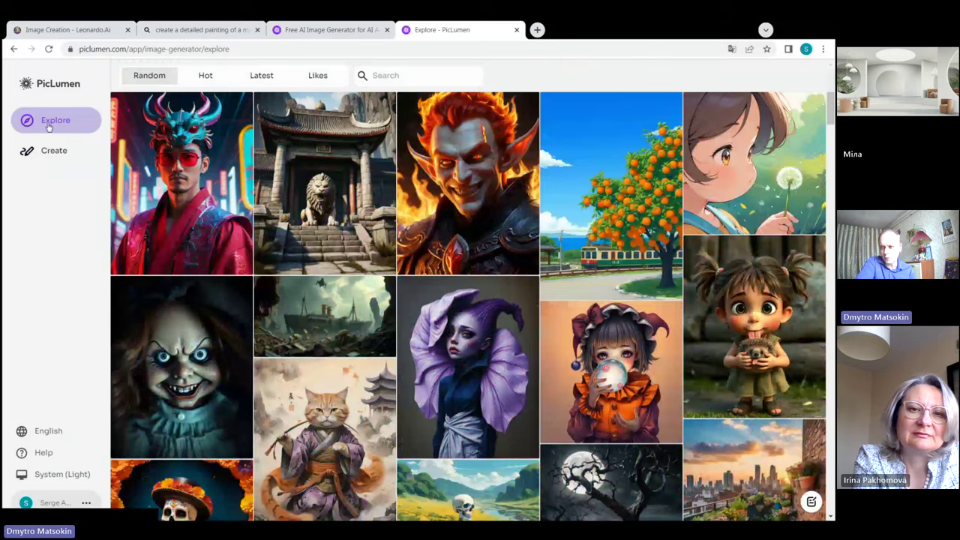
Return to the Create page and inspect the first image of the new Lineart batch at full size, then close it.
click(52, 152)
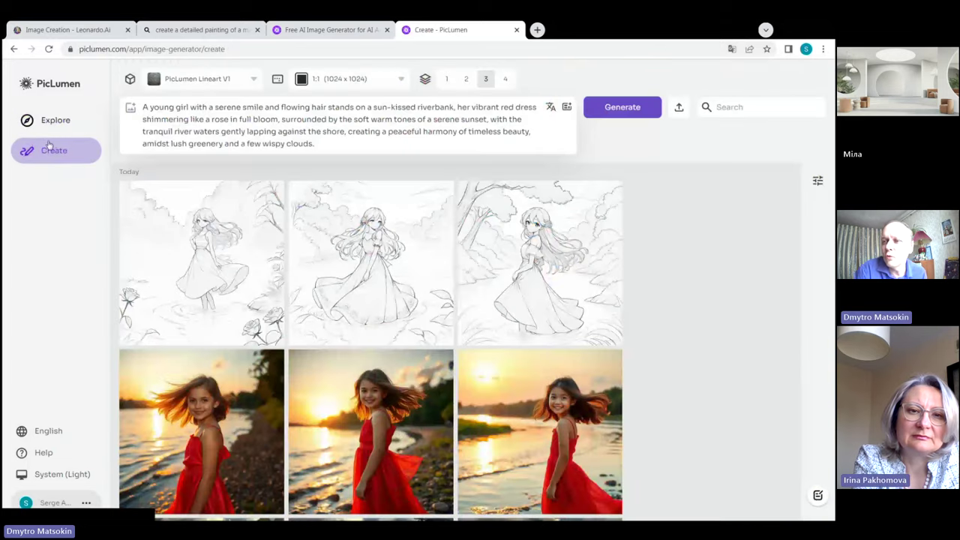
click(212, 263)
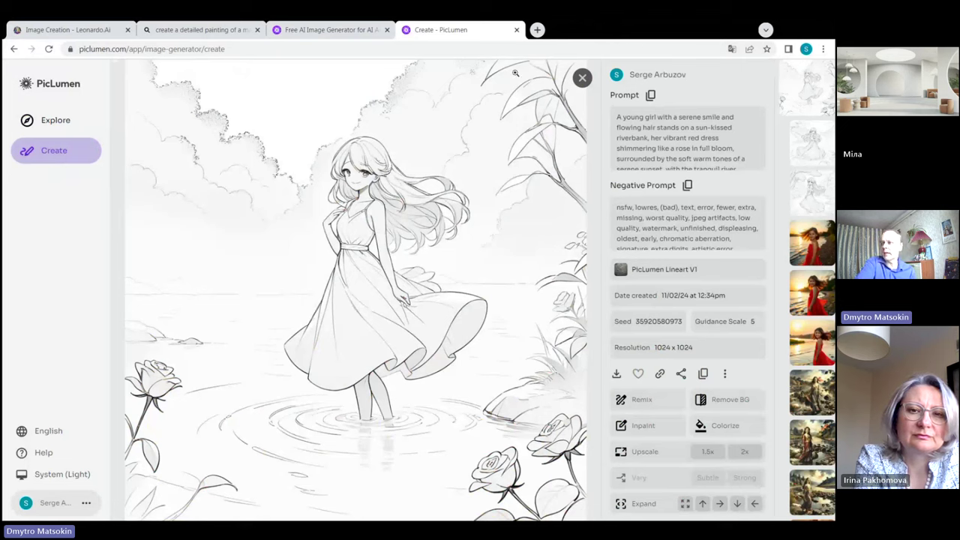
click(583, 78)
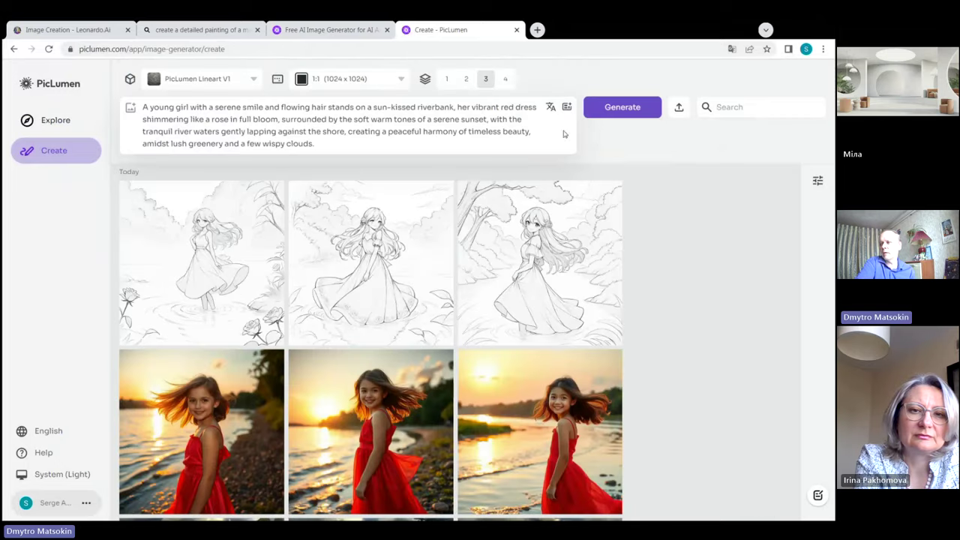